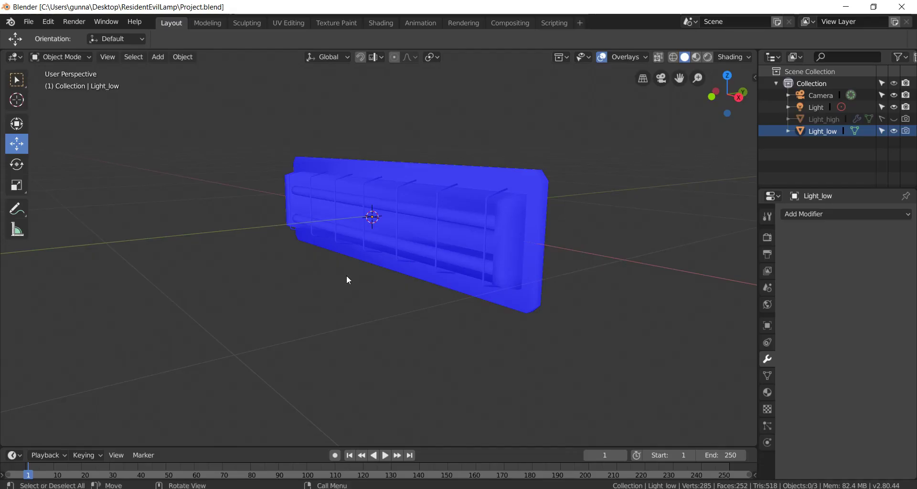
Orbit the view around the Light_low lamp mesh in Blender
mouse_move(345, 275)
middle_mouse_down()
mouse_move(449, 280)
mouse_move(346, 169)
mouse_move(445, 194)
mouse_move(594, 170)
middle_mouse_up()
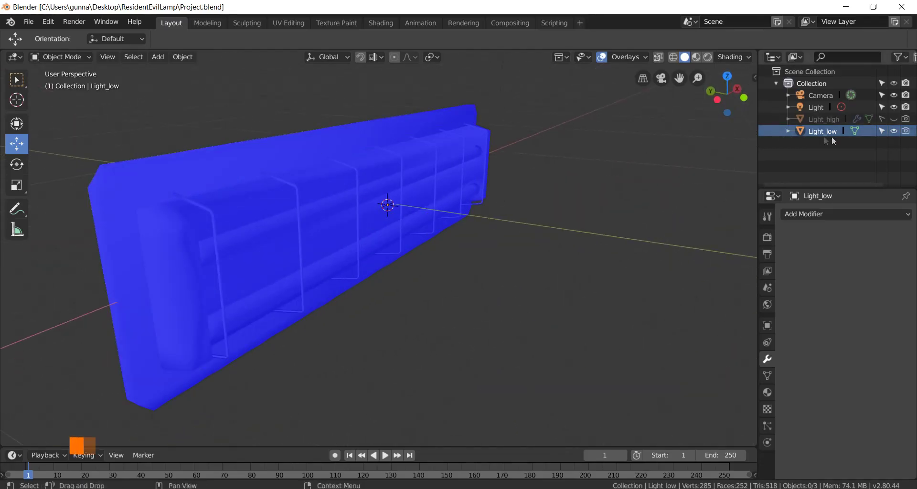
Swap from Light_low to Light_high and turn off Face Orientation in the viewport overlays
left_click(892, 132)
left_click(893, 119)
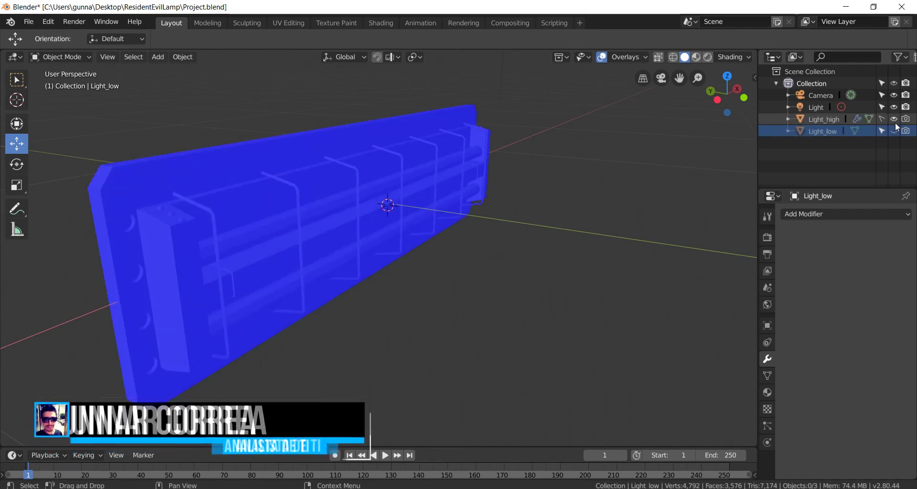
left_click(631, 62)
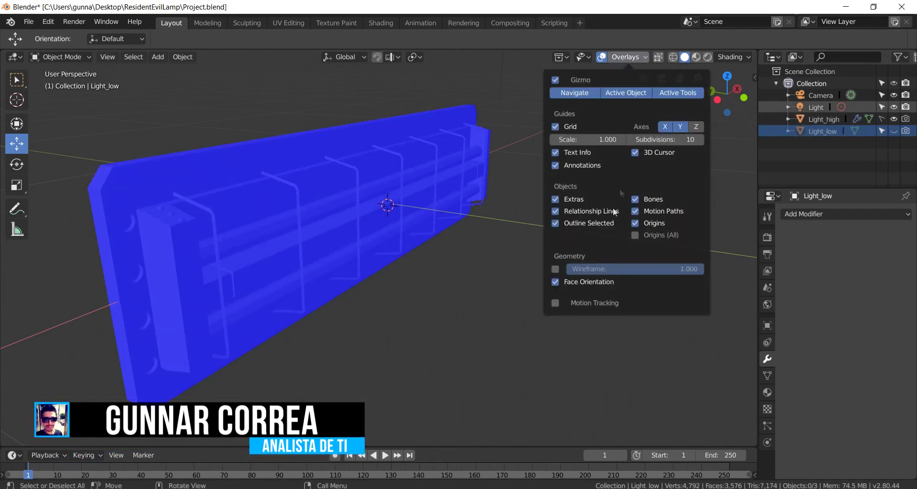
left_click(568, 280)
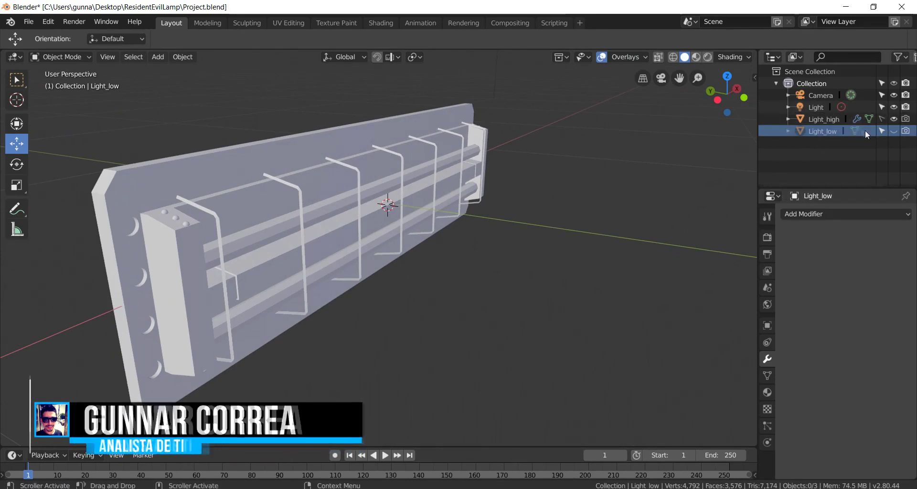
Compare the low-poly and high-poly lamps, leaving both Light_low and Light_high visible
left_click(893, 119)
left_click(893, 131)
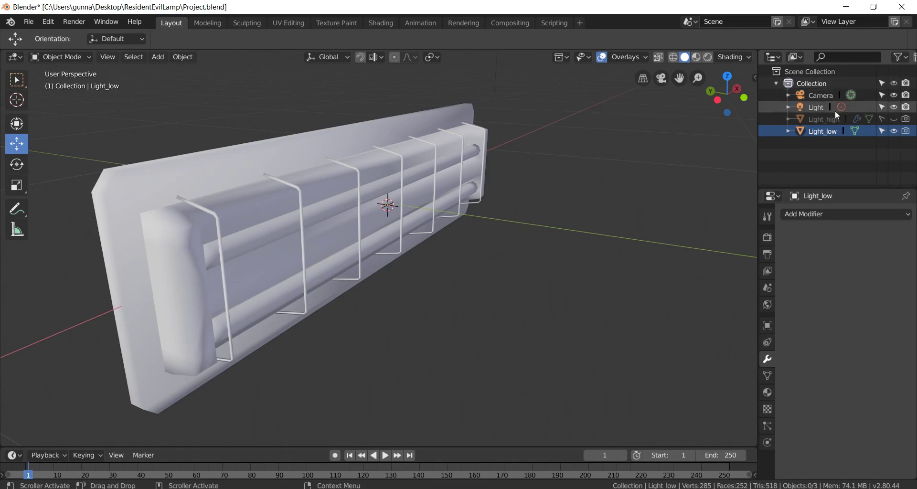
left_click(836, 119)
left_click(894, 119)
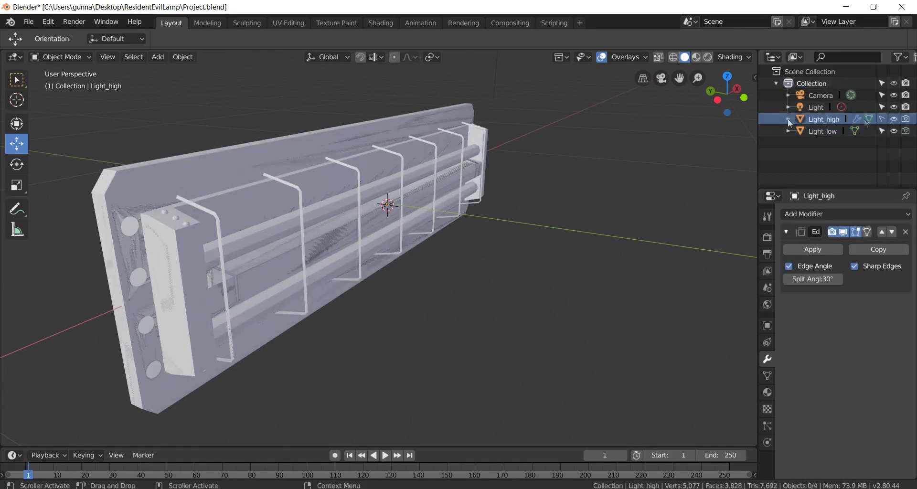
Move Light_low up and to the right, away from the high-poly lamp
left_click(344, 169)
key("g")
left_click(565, 104)
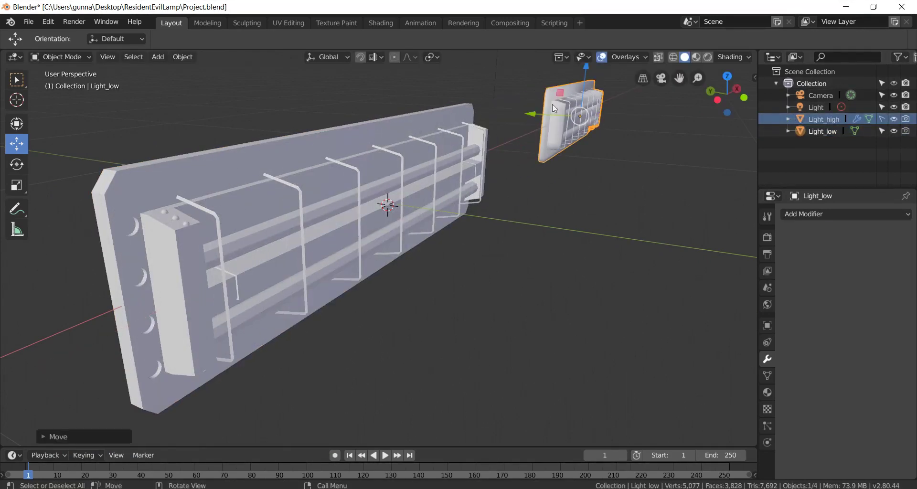
key("alt+a")
key("Delete")
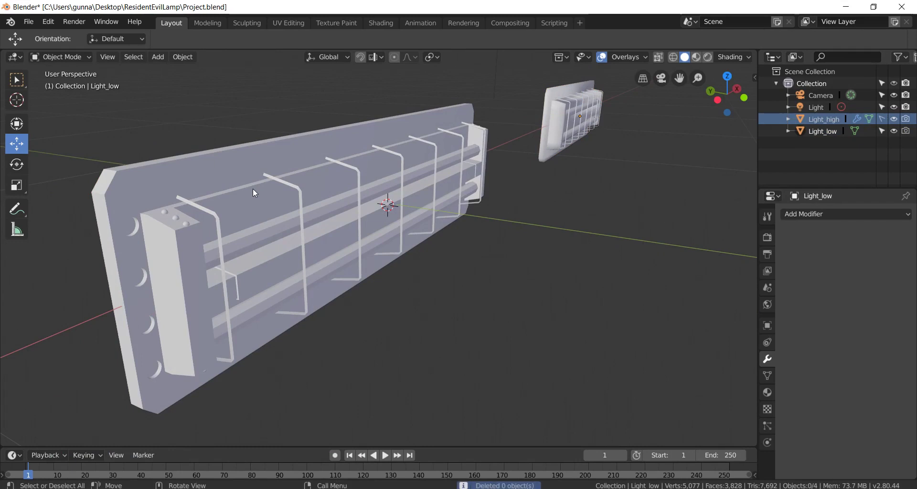
Try deleting Light_high and Light_low, undoing to bring Light_high back
left_click(414, 143)
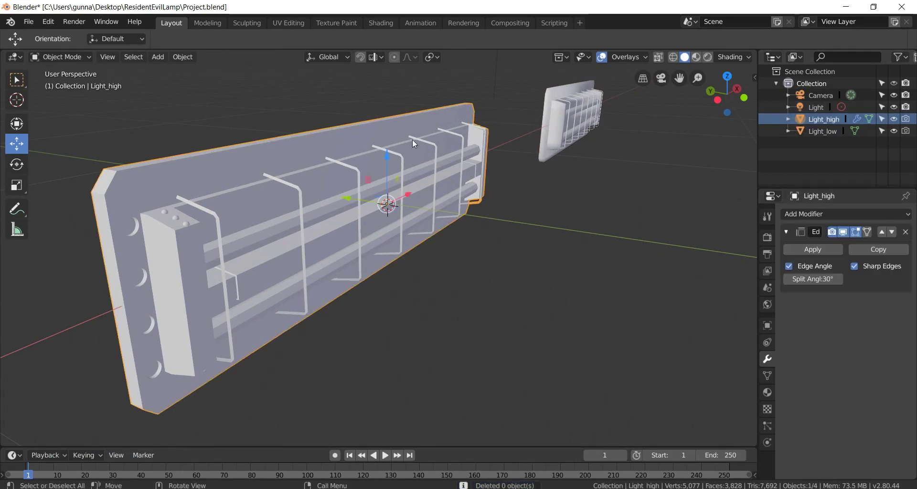
key("Delete")
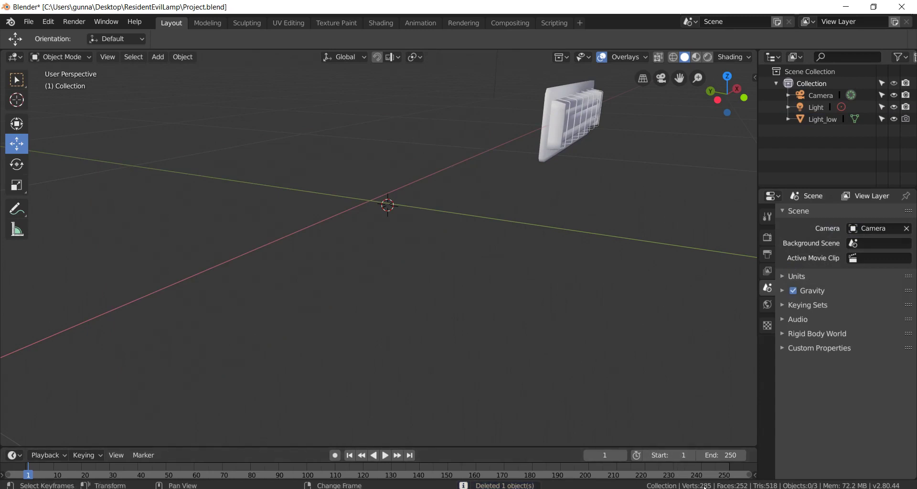
left_click(571, 125)
key("ctrl+z")
key("ctrl+z")
left_click(555, 111)
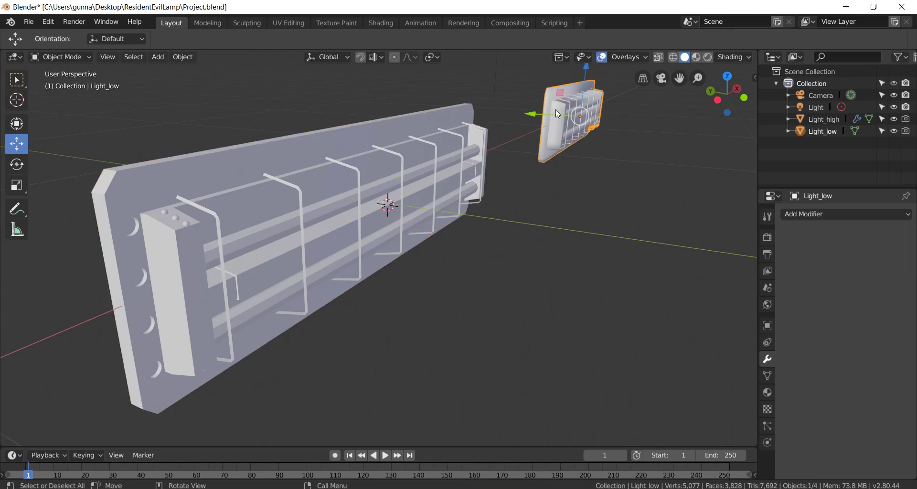
key("Delete")
Inspect the Light_high and Light_low meshes in edit mode, orbiting to view the panel
left_click(403, 176)
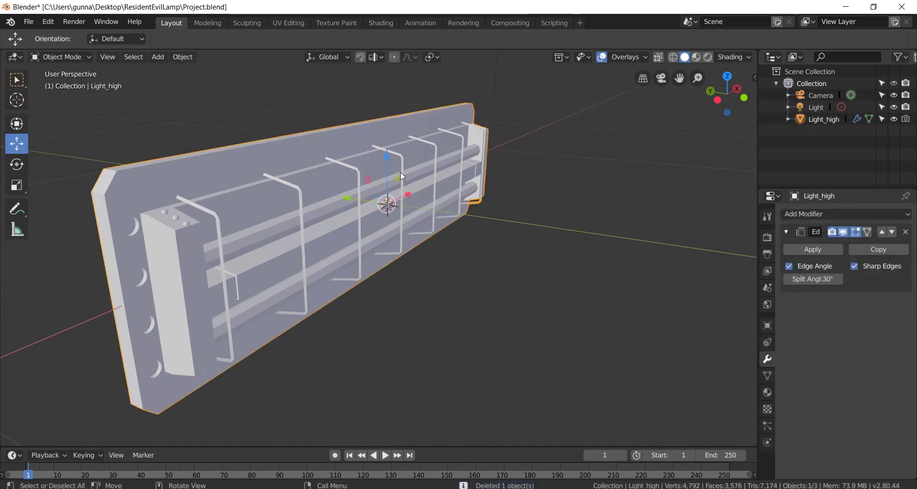
key("Tab")
key("Tab")
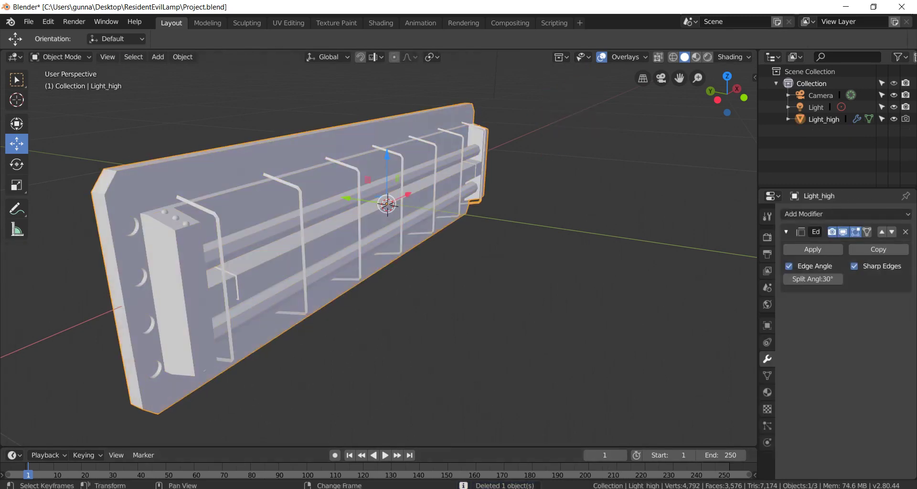
mouse_move(331, 176)
middle_mouse_down()
mouse_move(271, 190)
mouse_move(274, 167)
middle_mouse_up()
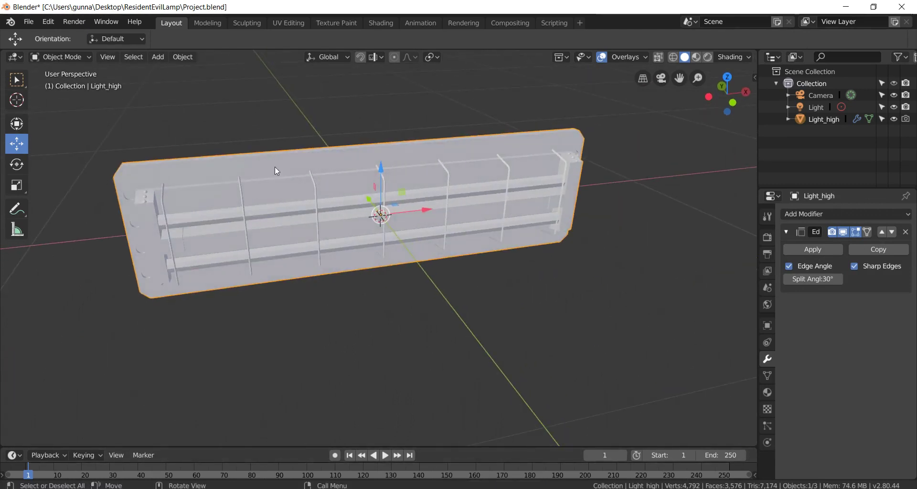
middle_click_drag(543, 250, 466, 191)
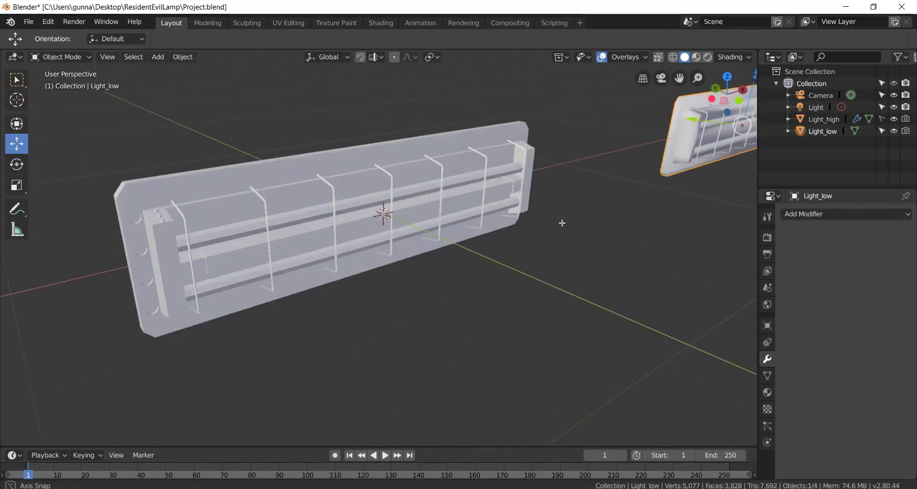
key("Tab")
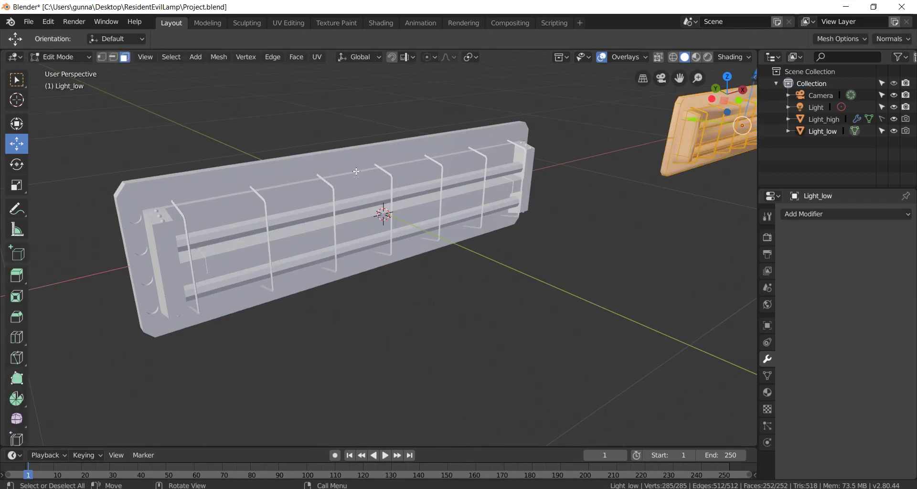
key("Tab")
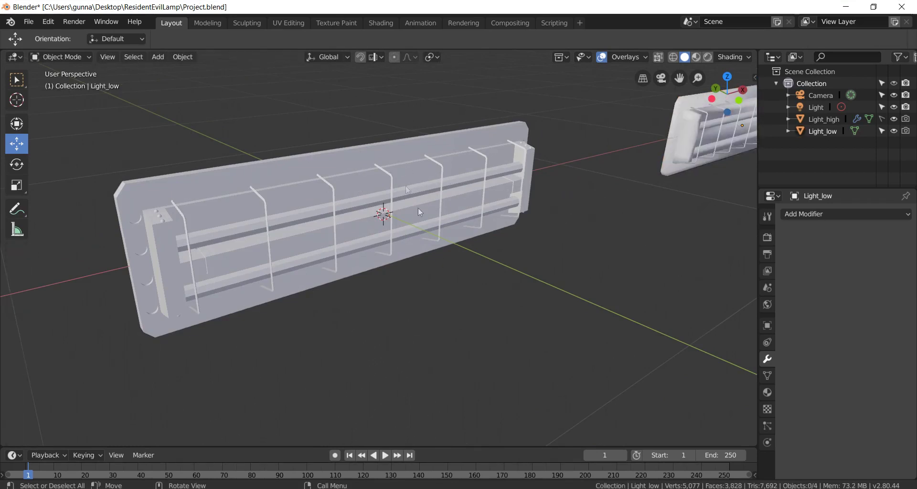
Delete Light_high from the Outliner and quit Blender without saving
left_click(826, 121)
right_click(827, 120)
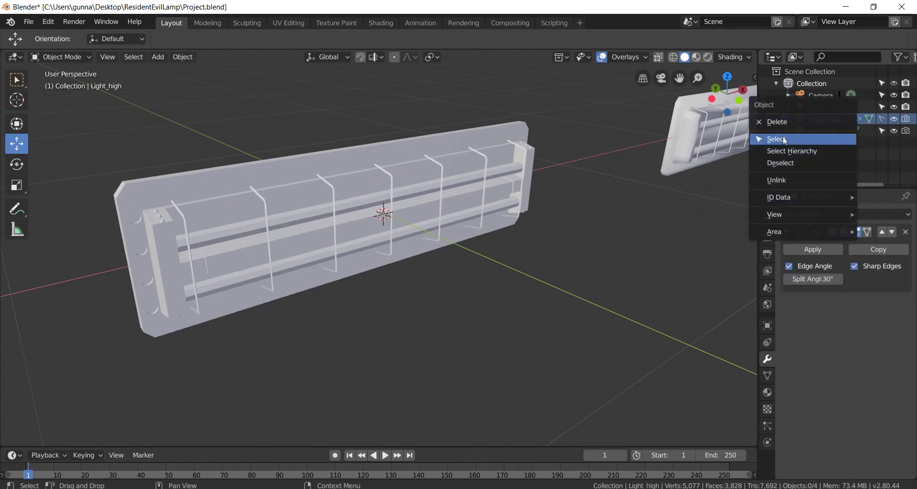
left_click(777, 121)
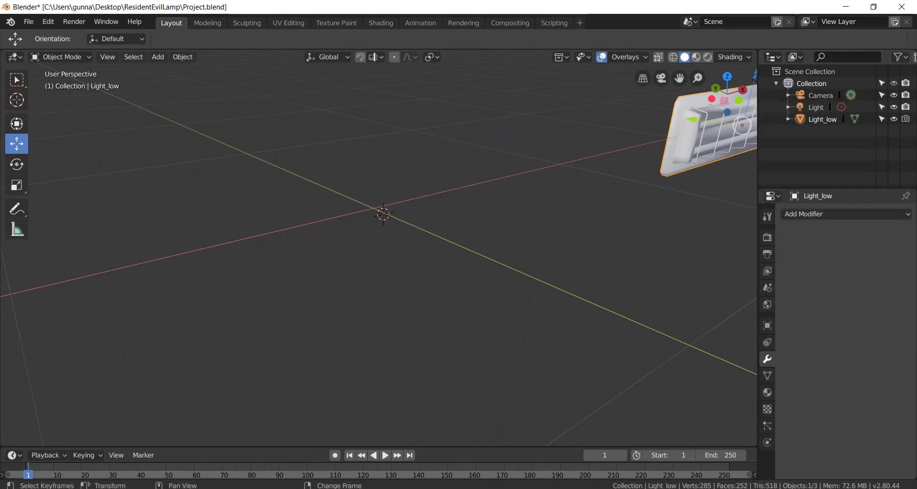
left_click(901, 7)
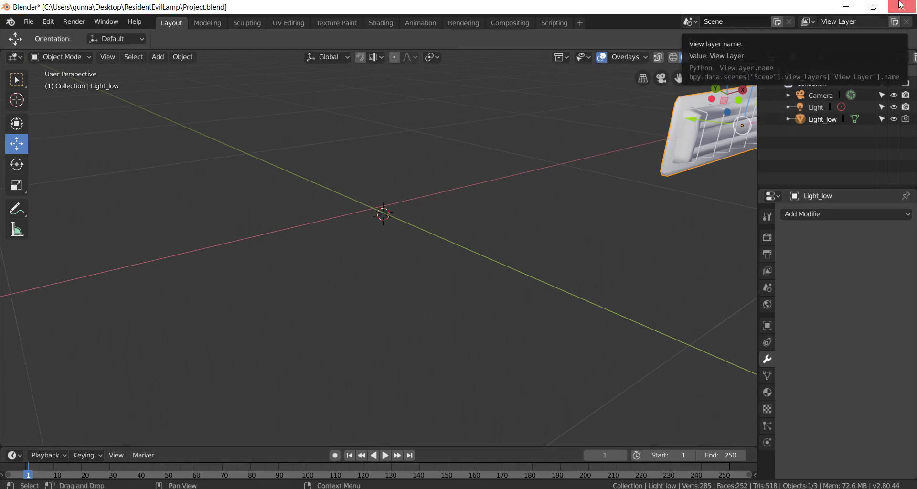
left_click(446, 297)
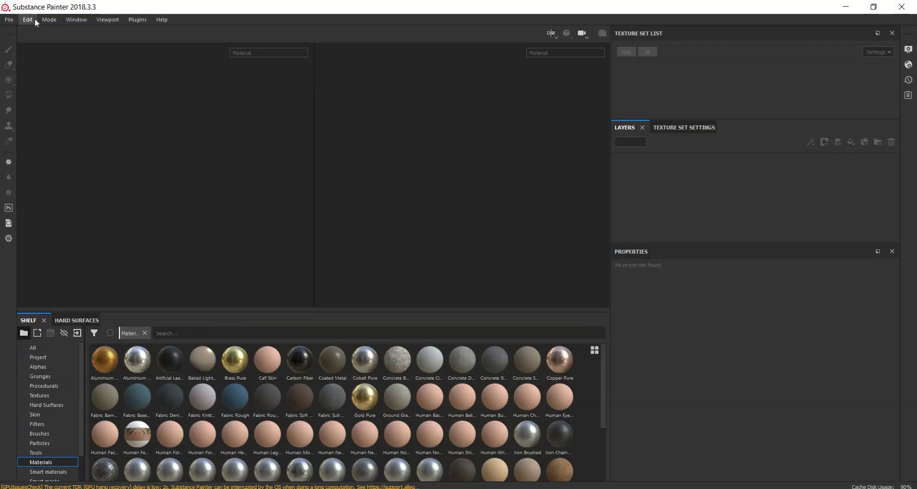
left_click(9, 20)
Start a new project at 2048 resolution and browse to the ResidentEvilLamp folder
left_click(16, 31)
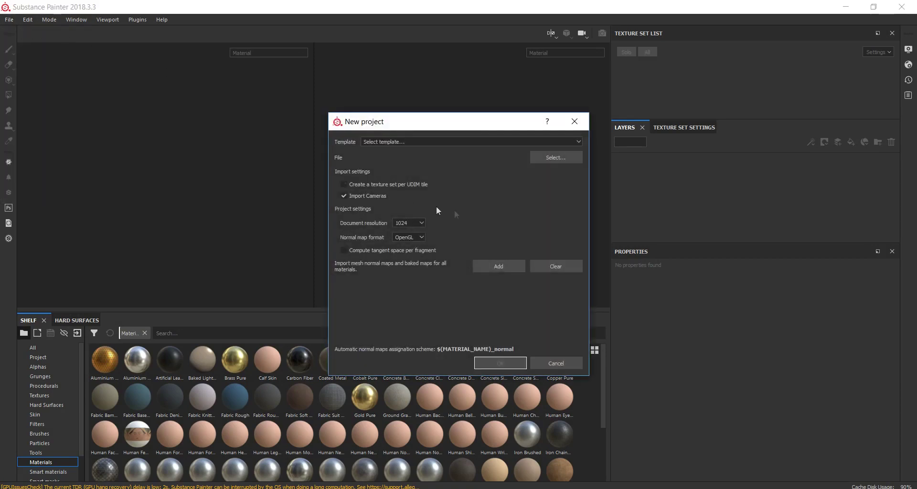
left_click(409, 223)
left_click(406, 256)
left_click(552, 158)
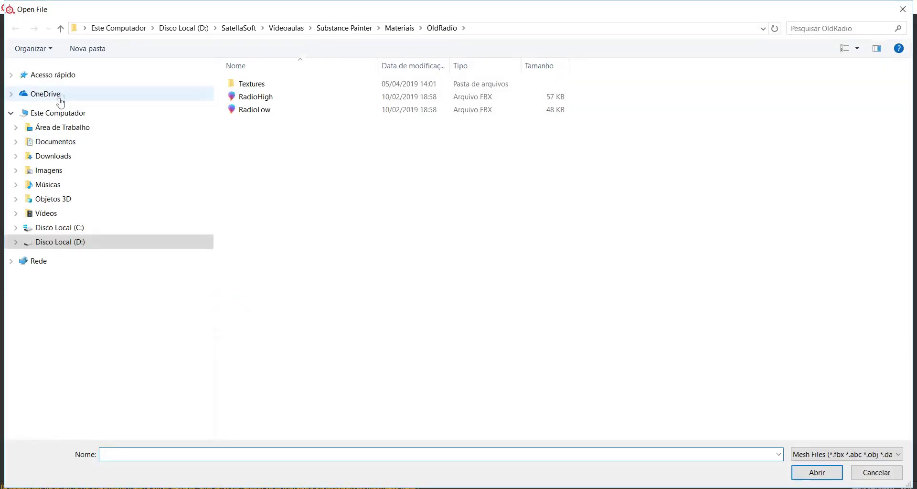
left_click(62, 127)
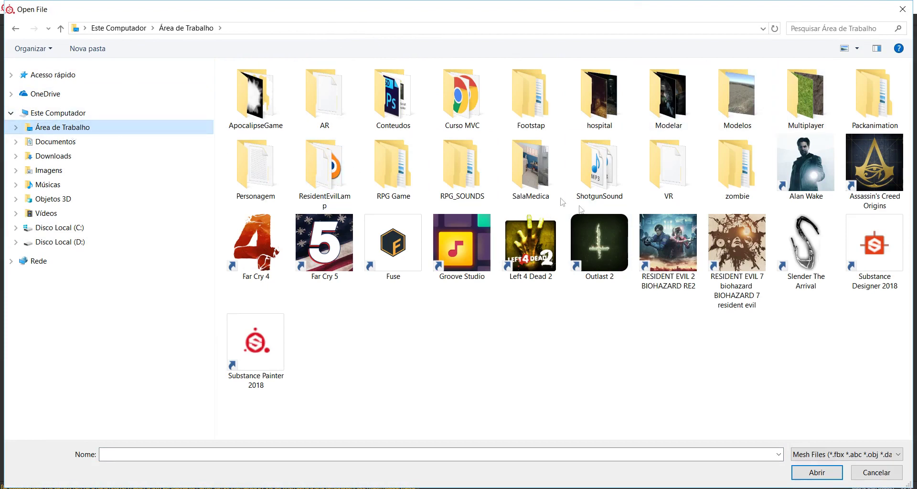
double_click(334, 154)
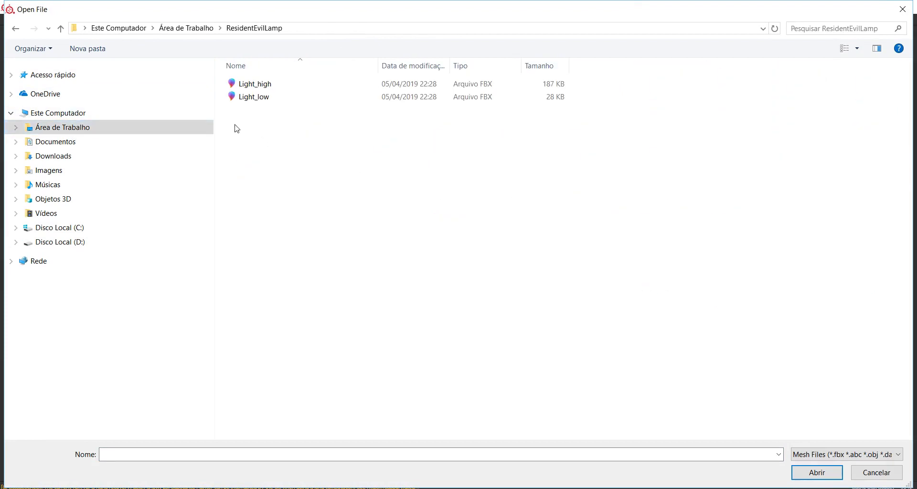
left_click(258, 97)
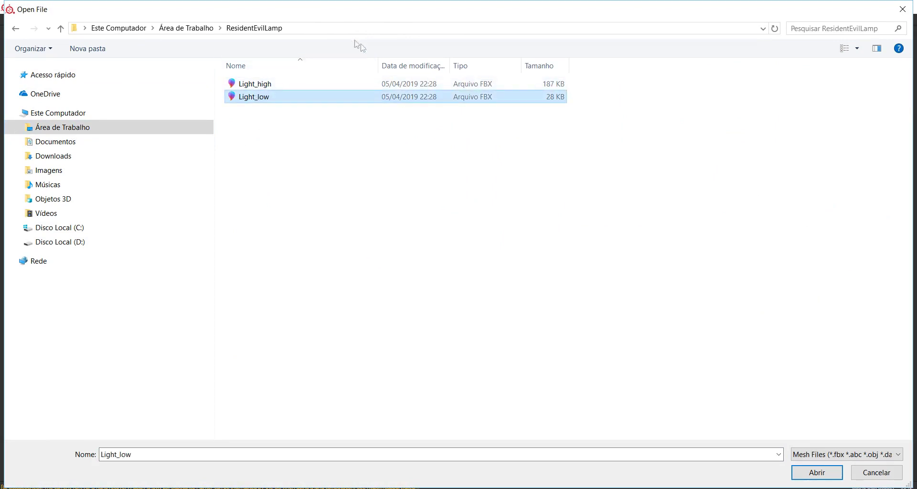
Create a Textures folder beside the meshes and load Light_low.fbx as the project mesh
left_click(341, 31)
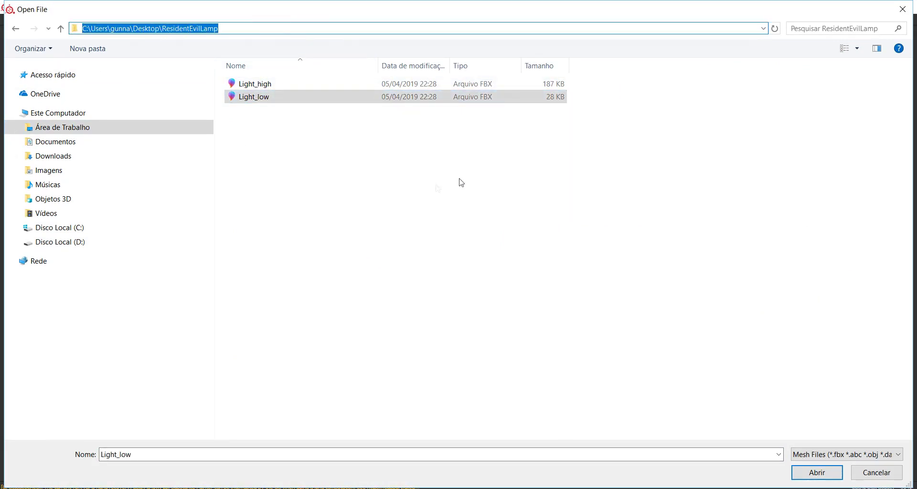
right_click(358, 186)
left_click(516, 329)
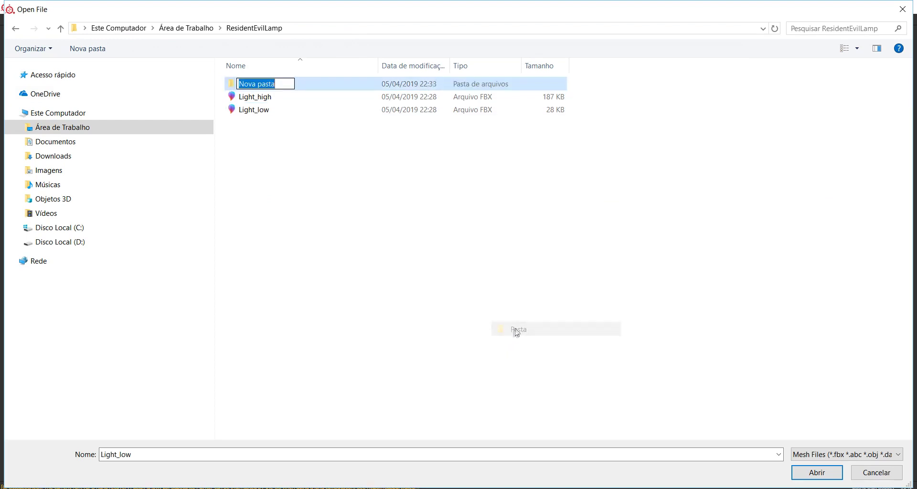
type("Textures")
key("Return")
left_click(817, 472)
key("alt+Left")
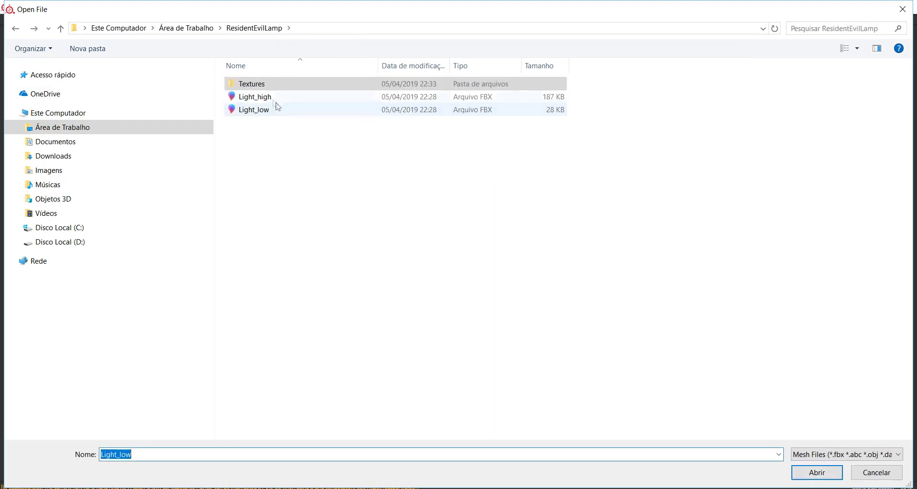
double_click(282, 110)
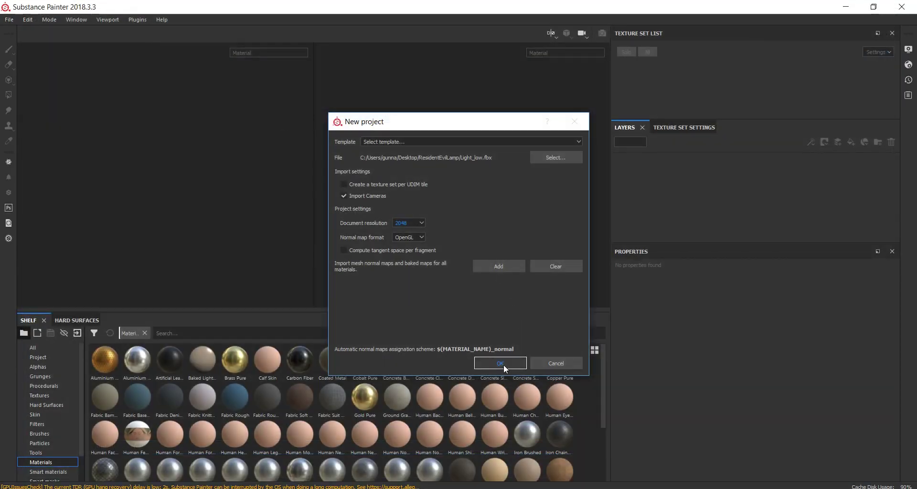
Create the project, zoom onto the lamp, and delete the empty Layer 1
left_click(503, 365)
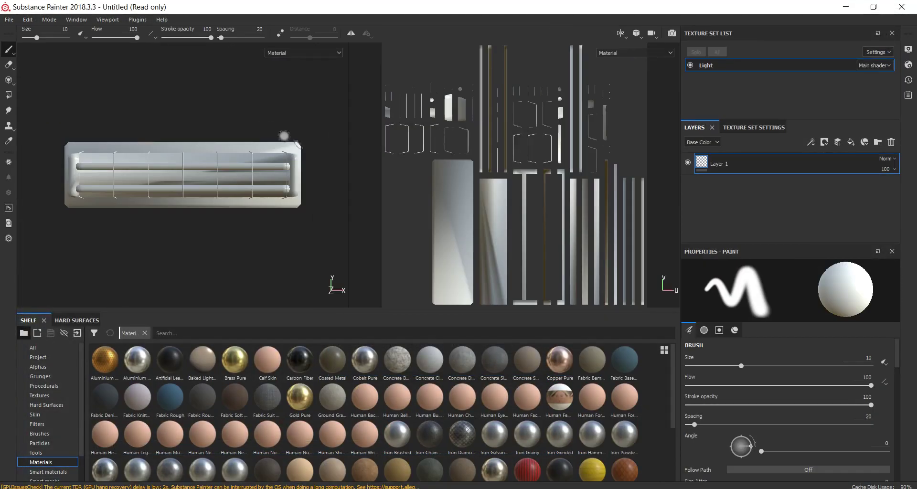
left_click_drag(271, 130, 272, 123, "alt")
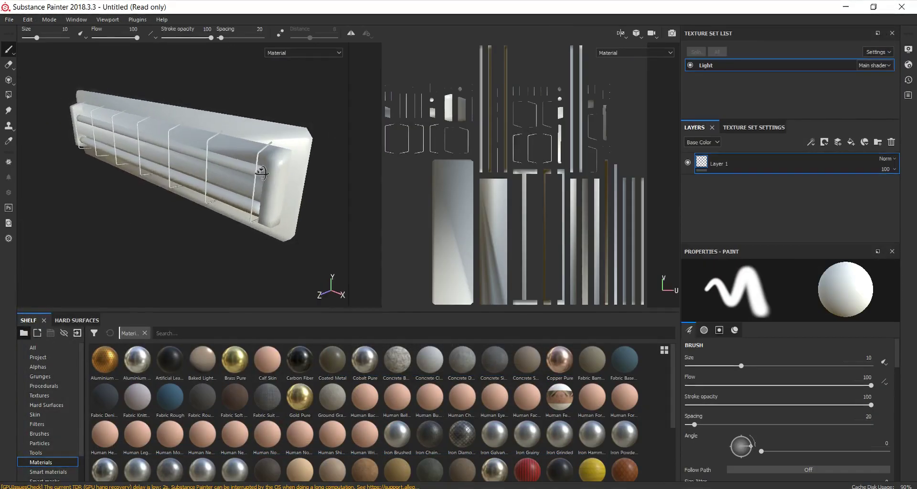
scroll(175, 196, "up", 3)
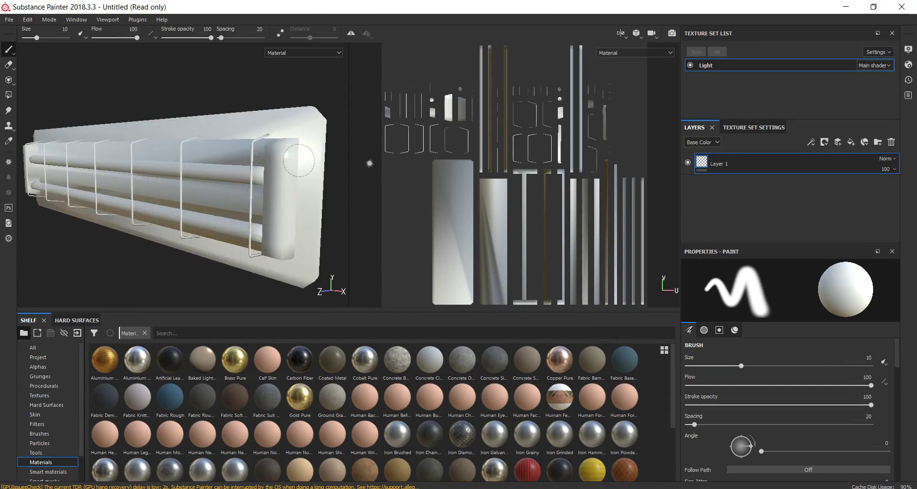
left_click(891, 142)
left_click(747, 127)
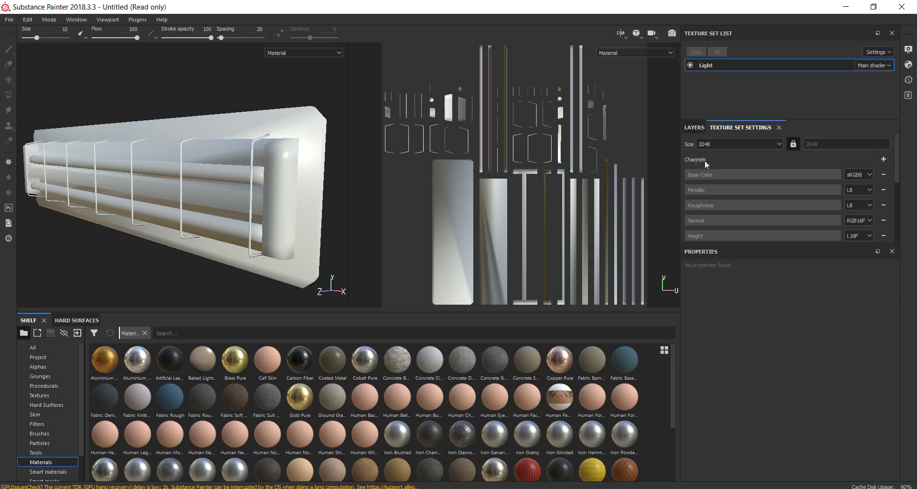
Add an Emissive channel to the Light texture set
left_click(883, 159)
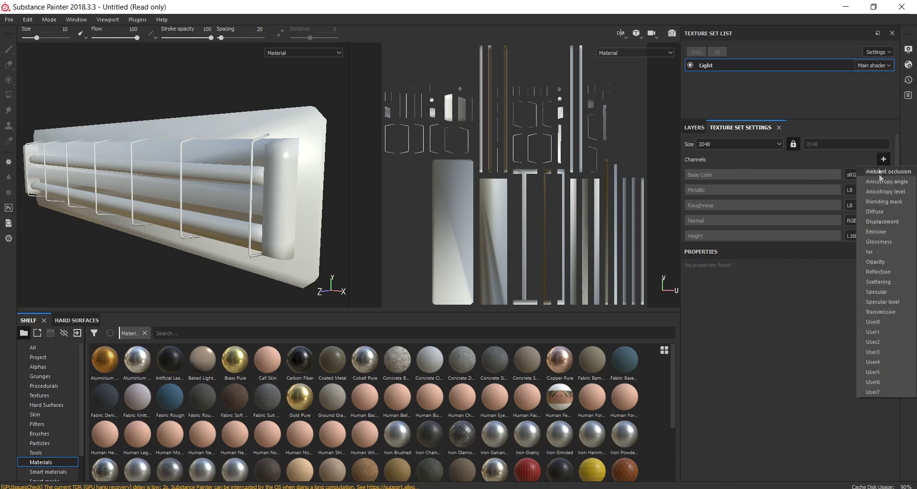
left_click(879, 231)
scroll(744, 191, "down", 2)
scroll(741, 181, "down", 2)
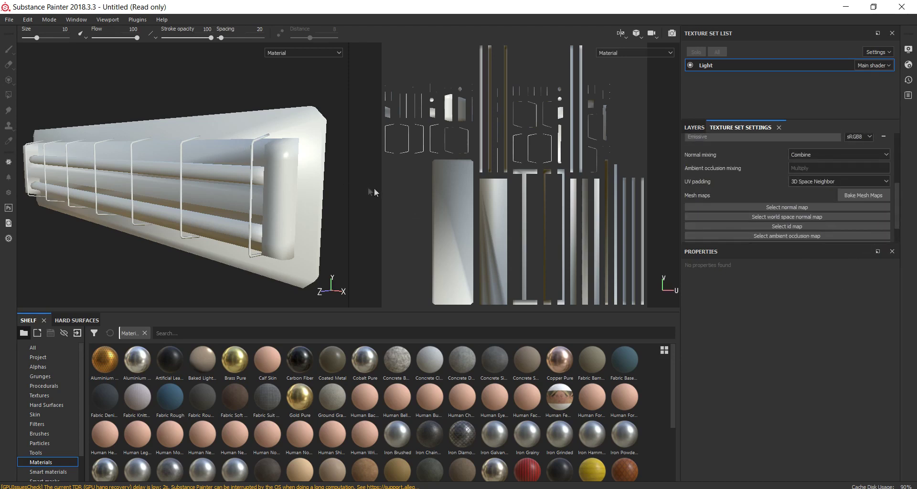
scroll(824, 212, "down", 1)
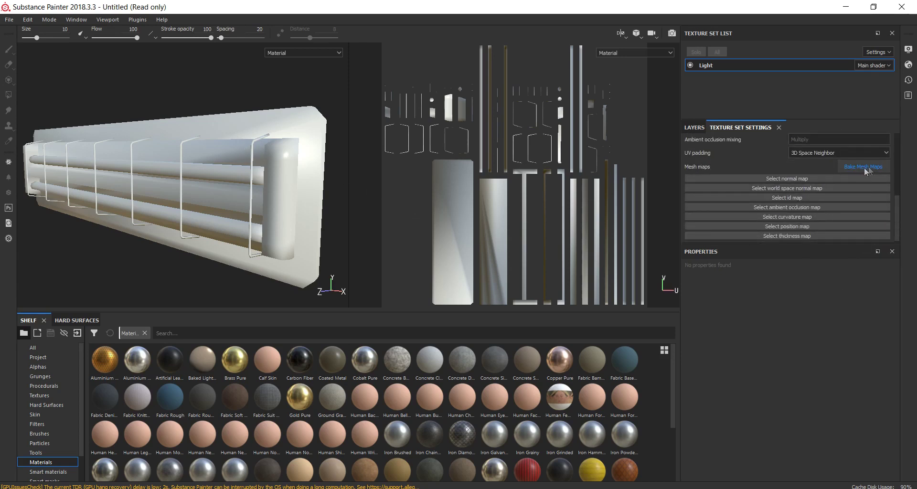
Set baking to 2048 with 2x2 subsampling, averaged normals off, and ID and Curvature excluded
left_click(868, 166)
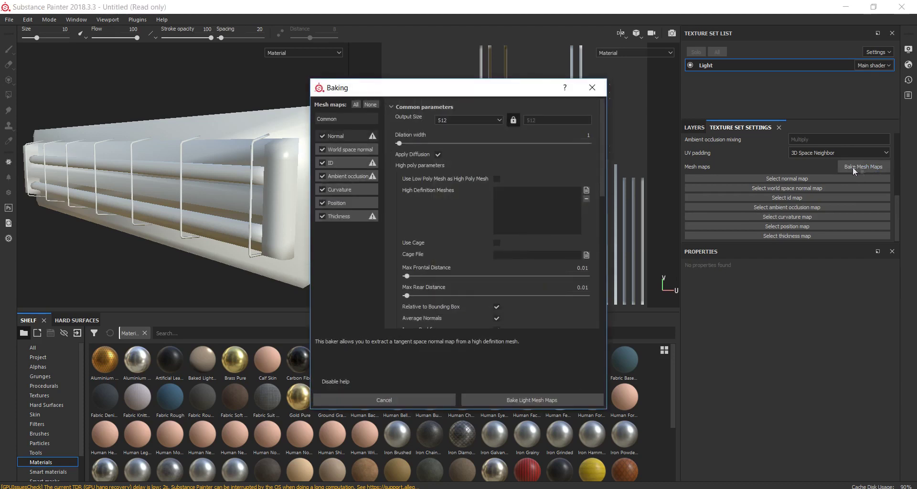
left_click(465, 119)
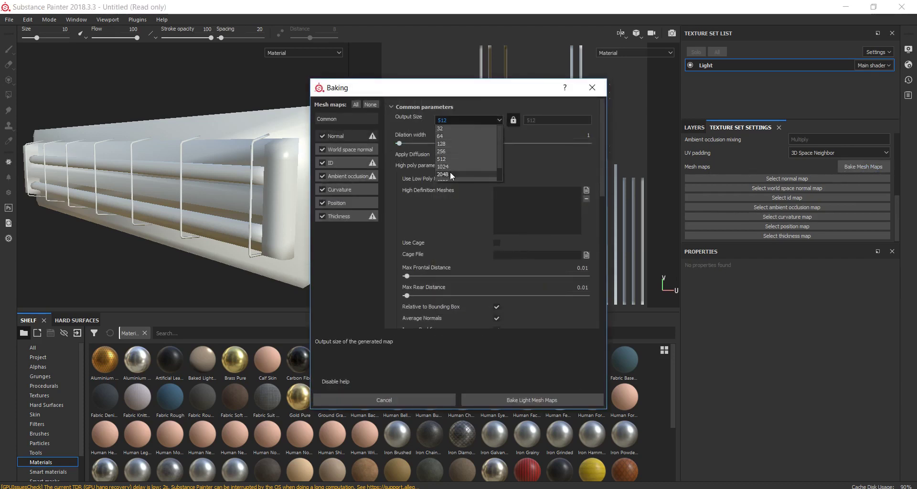
left_click(449, 173)
scroll(442, 263, "down", 4)
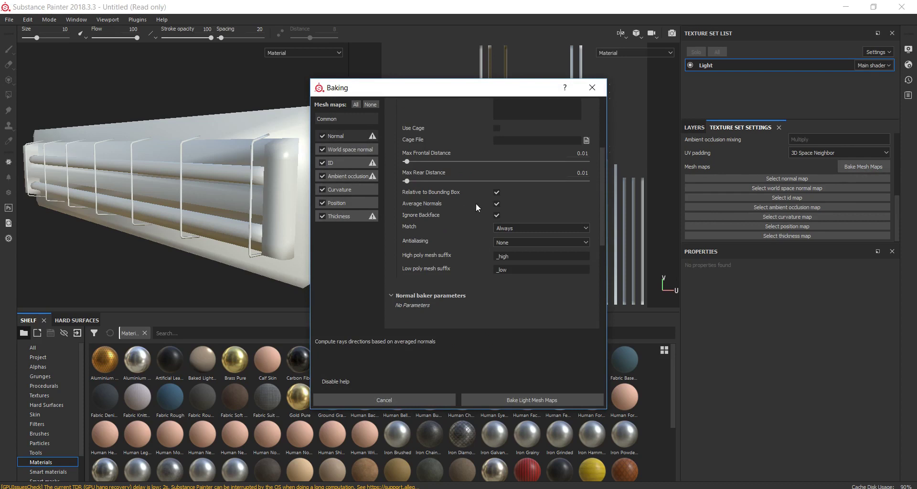
left_click(497, 205)
left_click(322, 190)
left_click(323, 163)
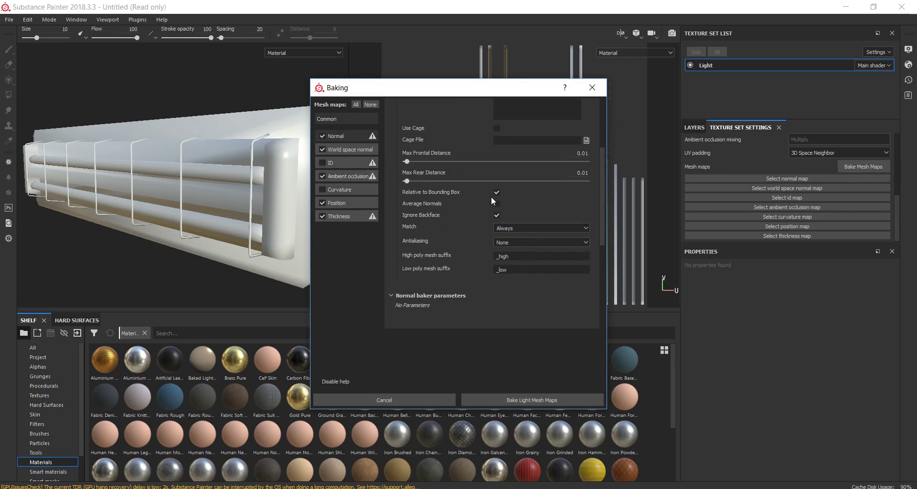
left_click(500, 242)
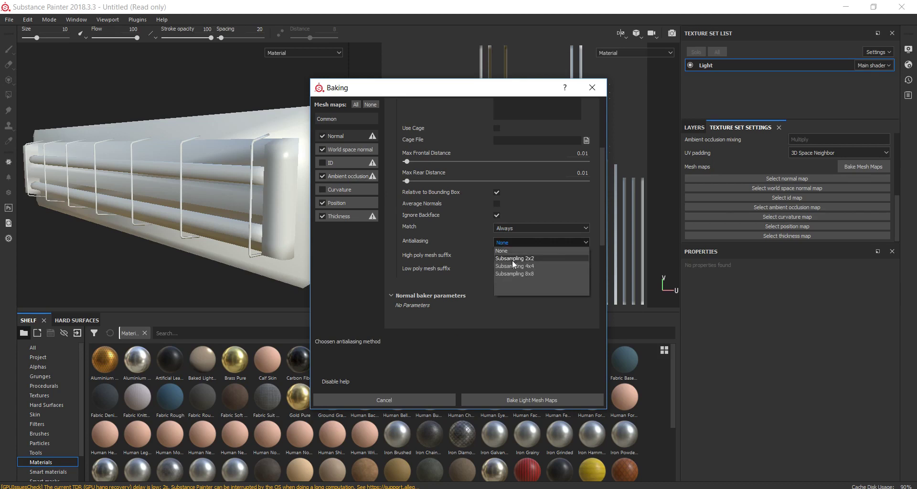
left_click(512, 259)
scroll(532, 229, "up", 3)
scroll(521, 216, "up", 1)
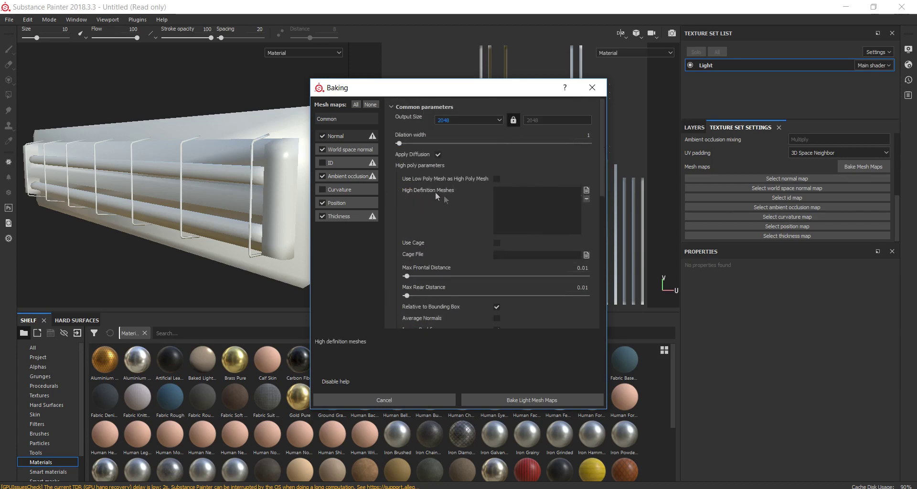
Load Light_high as the high-poly mesh, raise the frontal distance, and bake
left_click(587, 191)
double_click(258, 96)
left_click_drag(407, 247, 408, 248)
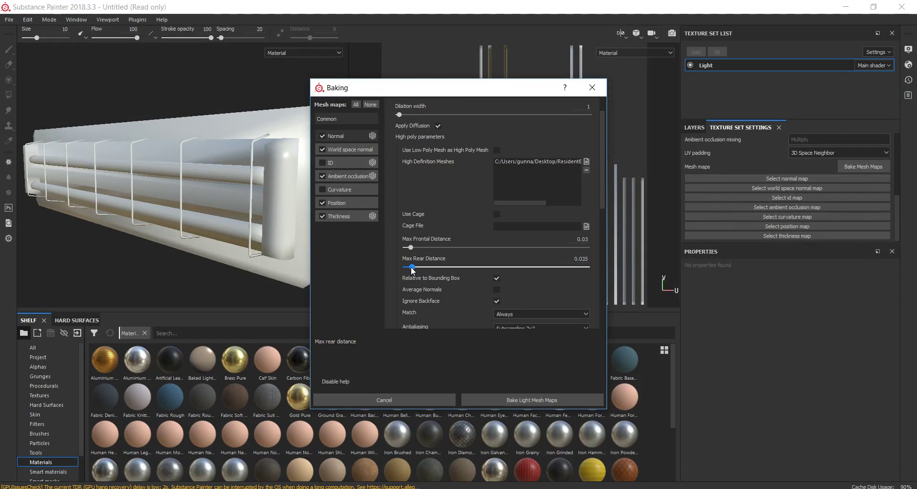
left_click(563, 397)
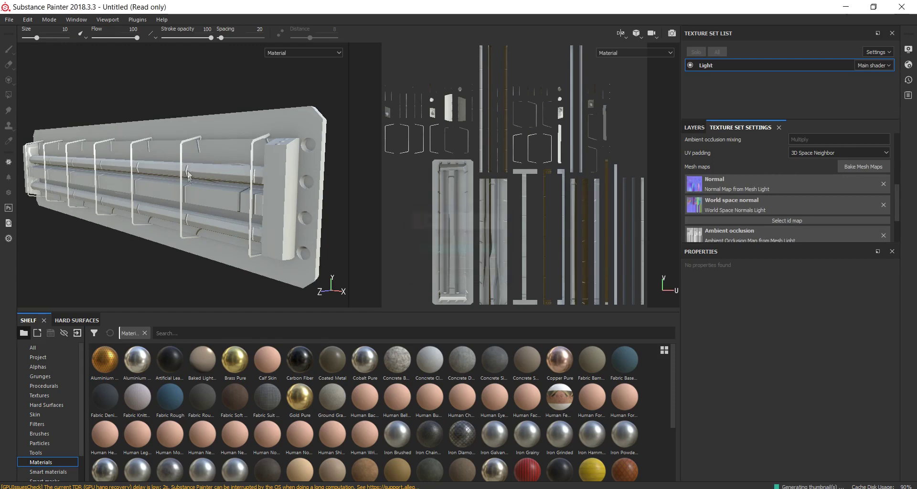
Rebake the mesh maps with Max Frontal and Max Rear Distance lowered to 0.005
scroll(191, 177, "up", 3)
left_click_drag(191, 177, 236, 228, "alt")
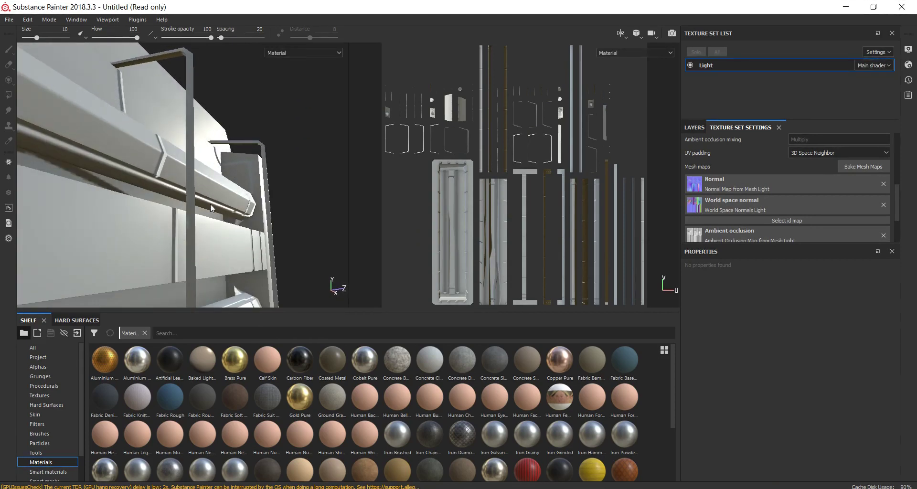
left_click(863, 167)
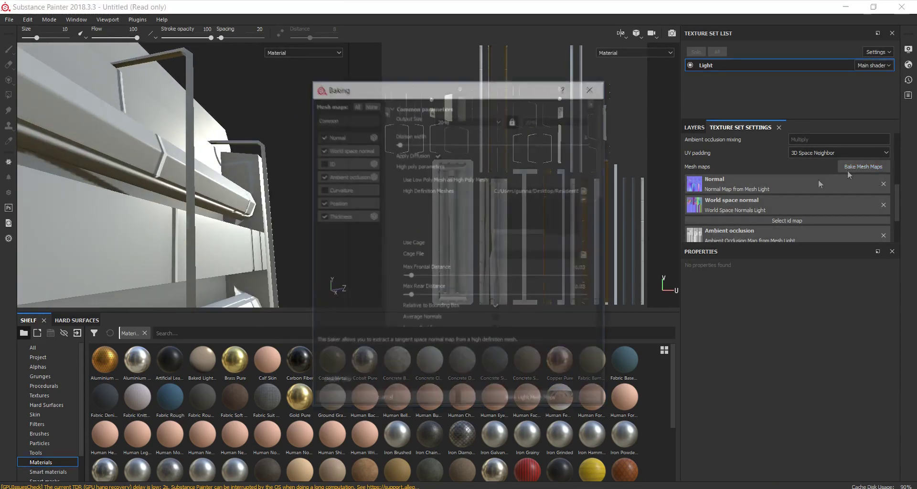
left_click_drag(404, 276, 407, 295)
left_click(520, 399)
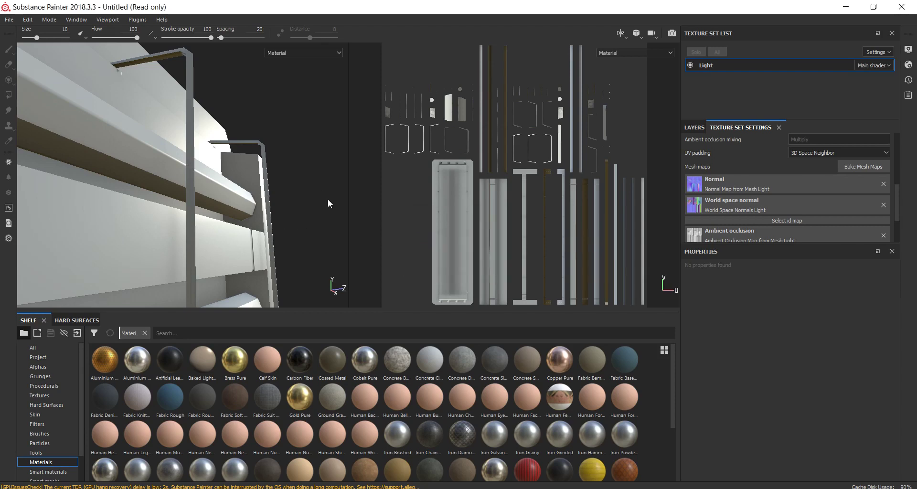
Orbit around the rebaked lamp to check the panel and top rails
mouse_move(328, 199)
left_mouse_down("alt")
mouse_move(175, 216)
mouse_move(234, 107)
mouse_move(280, 92)
mouse_move(277, 164)
mouse_move(191, 123)
mouse_move(264, 127)
mouse_move(252, 148)
left_mouse_up("alt")
scroll(252, 148, "up", 2)
middle_click_drag(256, 149, 236, 179, "alt")
mouse_move(236, 179)
left_mouse_down("alt")
mouse_move(254, 139)
mouse_move(245, 156)
mouse_move(309, 129)
left_mouse_up("alt")
key("f")
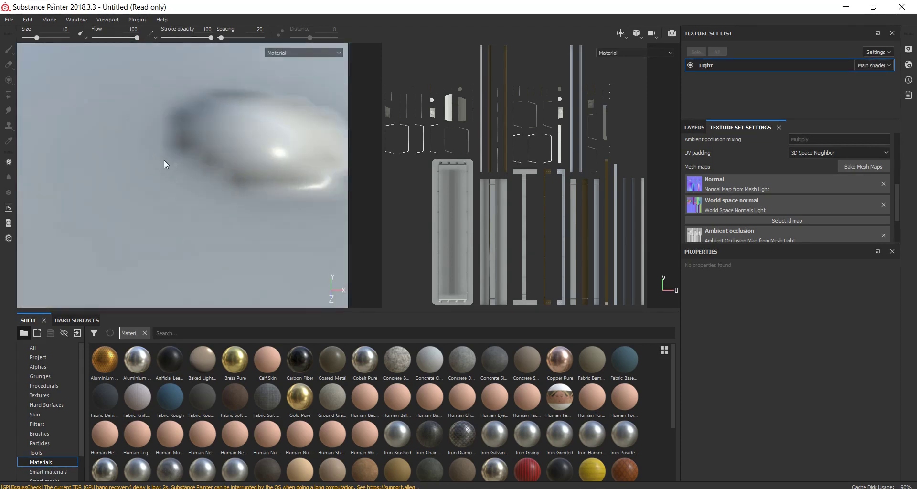
mouse_move(162, 159)
left_mouse_down("alt")
mouse_move(165, 171)
mouse_move(240, 203)
mouse_move(173, 173)
mouse_move(111, 166)
mouse_move(208, 179)
mouse_move(157, 187)
mouse_move(201, 163)
mouse_move(139, 167)
mouse_move(178, 166)
left_mouse_up("alt")
key("ctrl+s")
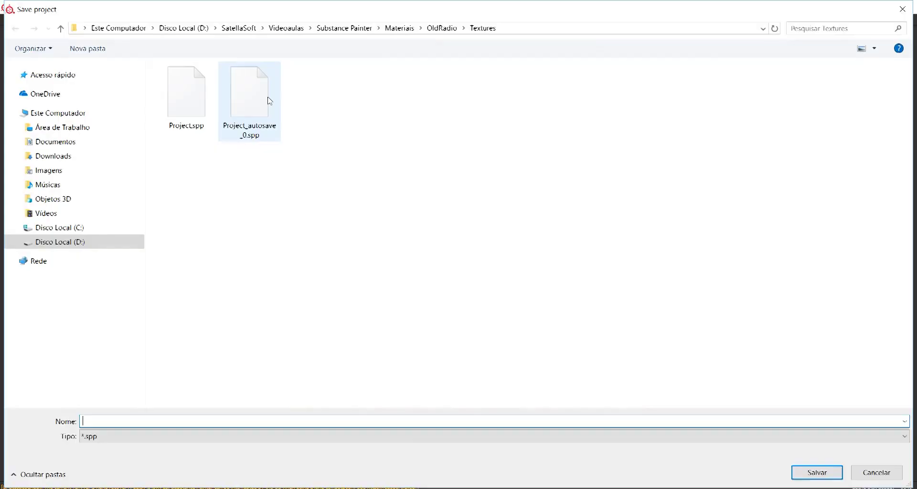
Save the project as Project in the ResidentEvilLamp Textures folder
left_click(522, 27)
type("C:\\Users\\gunna\\Desktop\\ResidentEvilLamp")
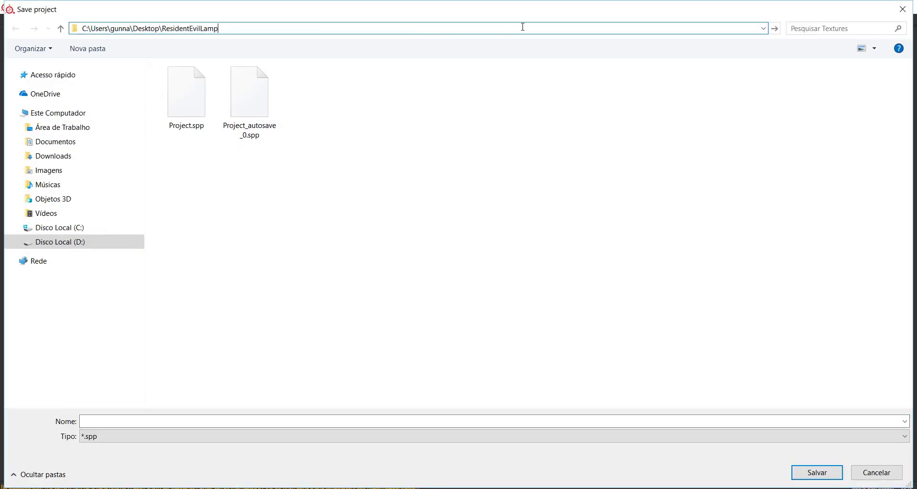
key("Return")
double_click(165, 83)
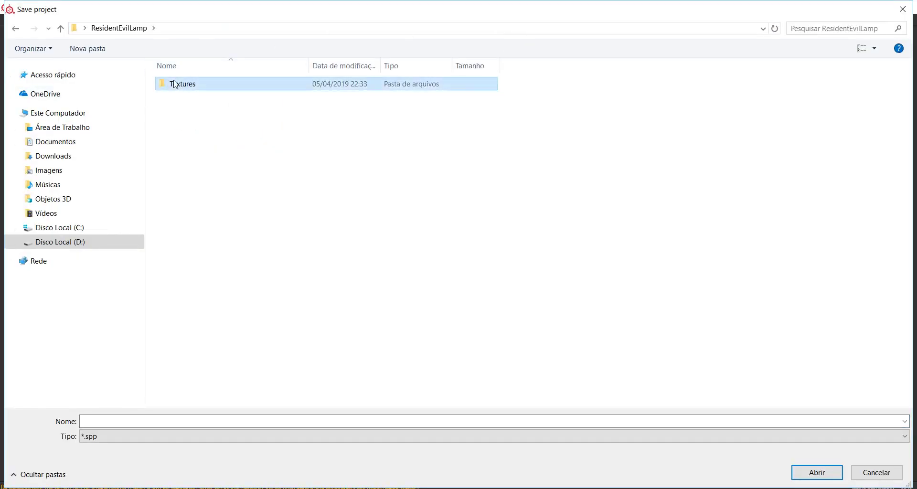
left_click(138, 420)
type("Project")
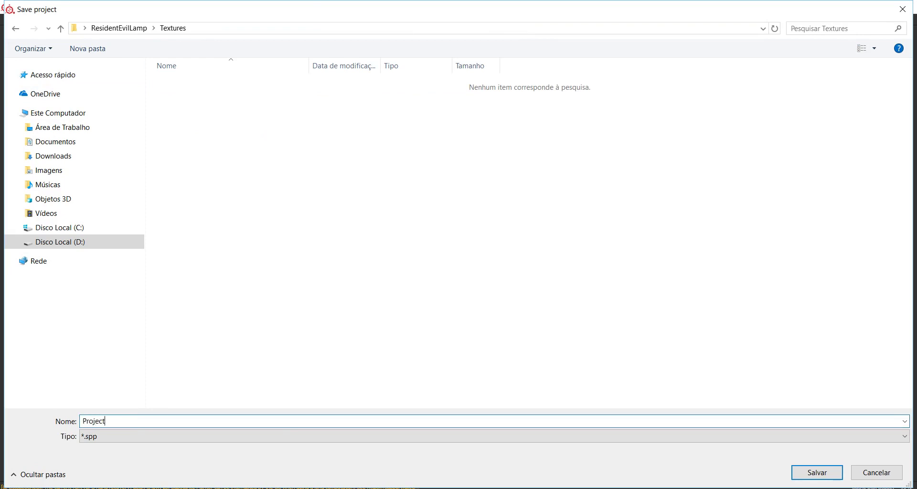
key("Return")
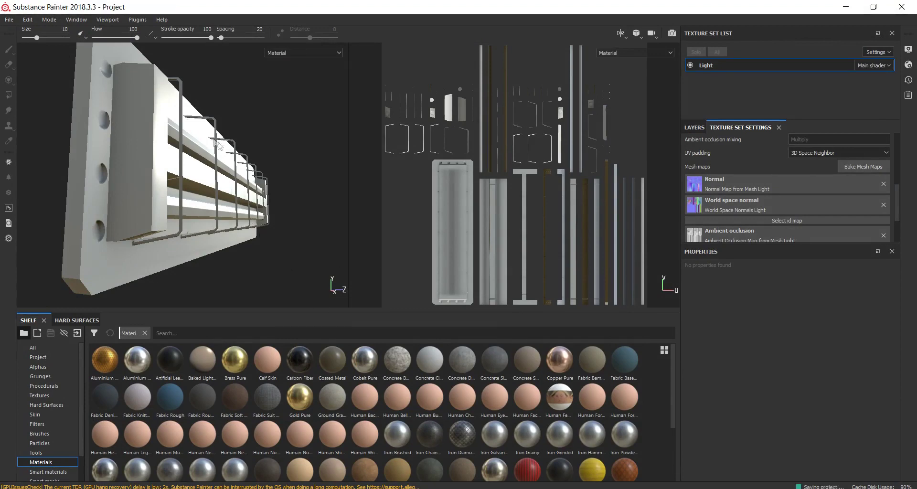
Compare a frontal view of the lamp against the glowing-lamp reference photo
left_click_drag(251, 149, 306, 157, "alt")
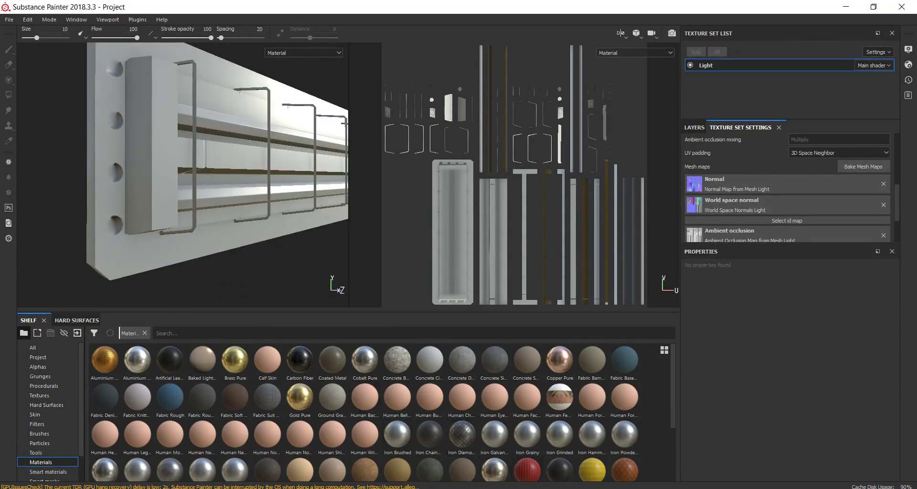
key("alt+Tab")
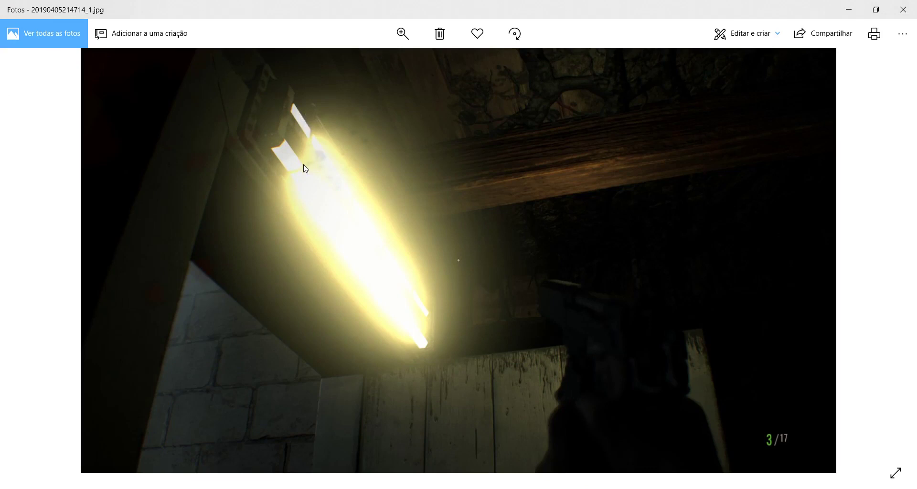
key("alt+Tab")
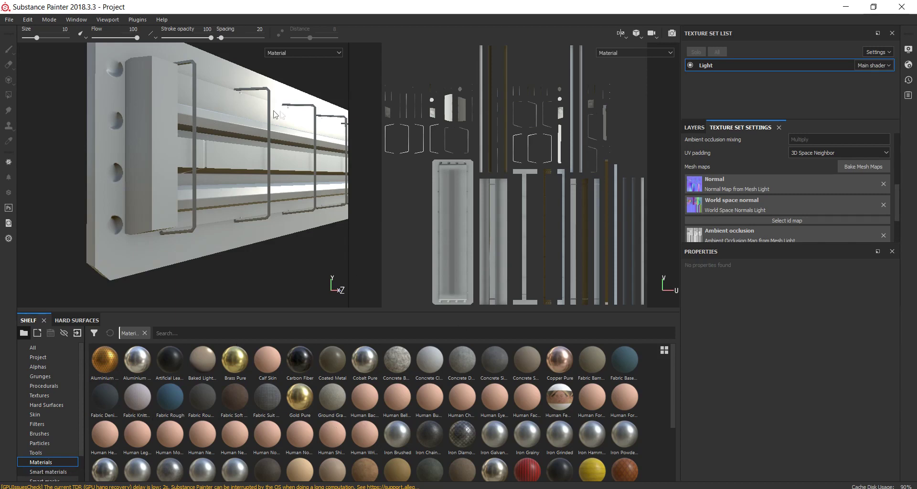
Show the smart materials on the shelf and bring up the layer stack
left_click(48, 471)
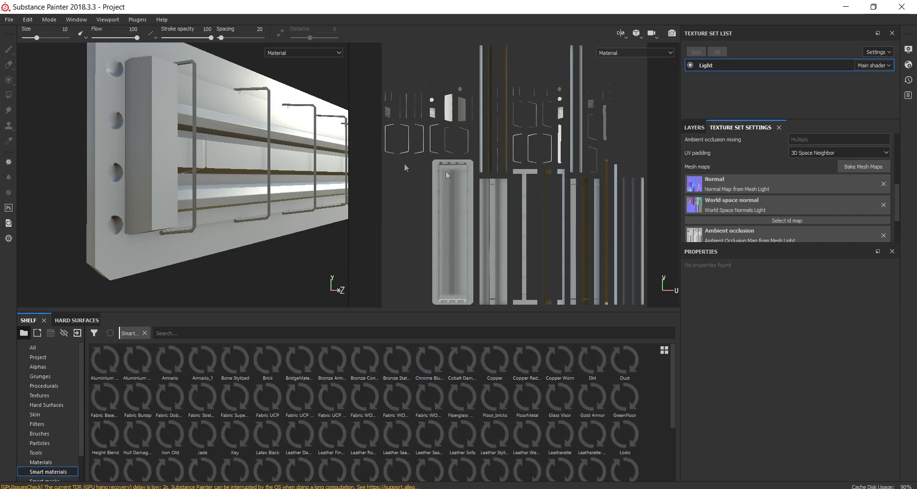
left_click(694, 128)
left_click(744, 128)
left_click(695, 128)
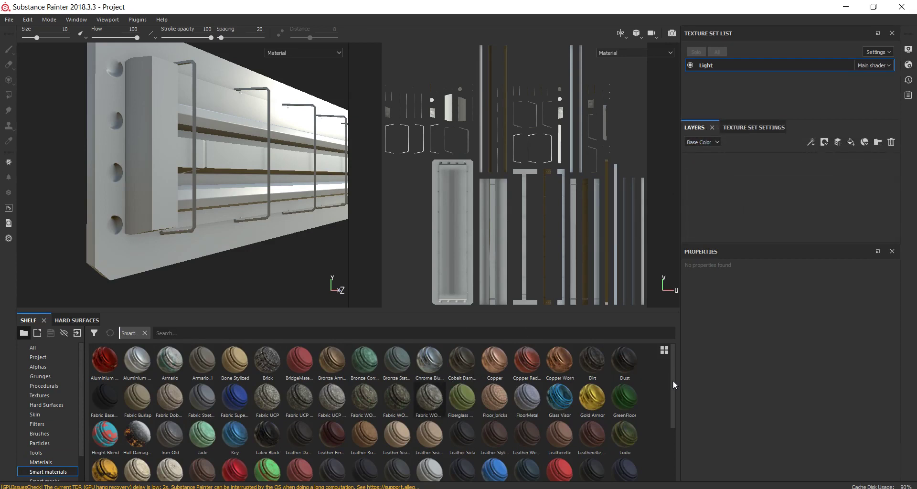
scroll(597, 438, "down", 3)
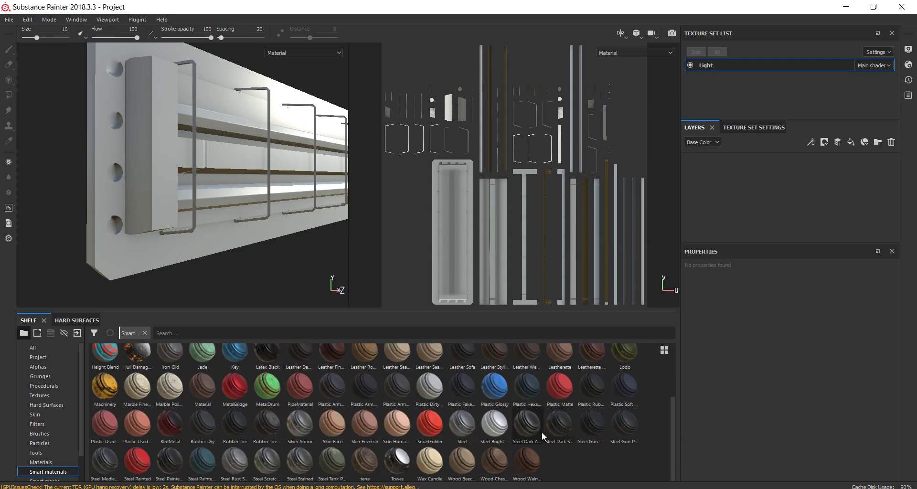
Apply the Steel Tank Painted smart material to the lamp as a new layer
left_click(332, 464)
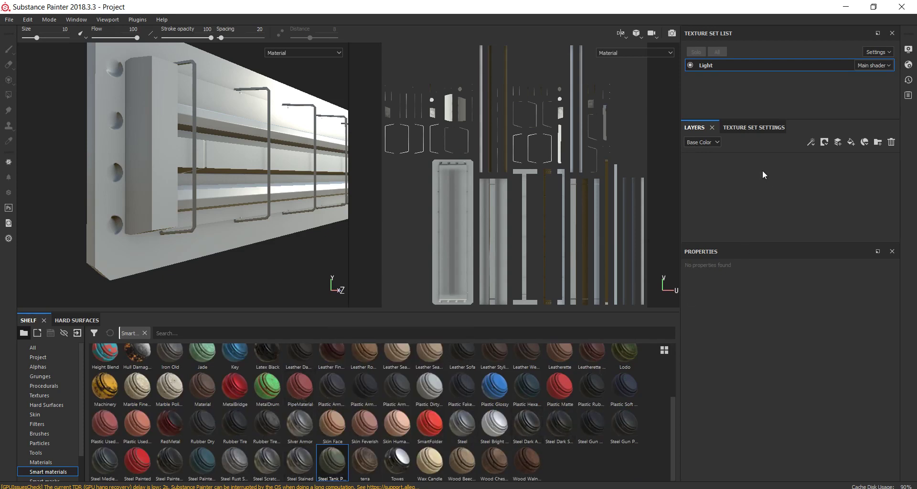
left_click_drag(763, 172, 724, 182)
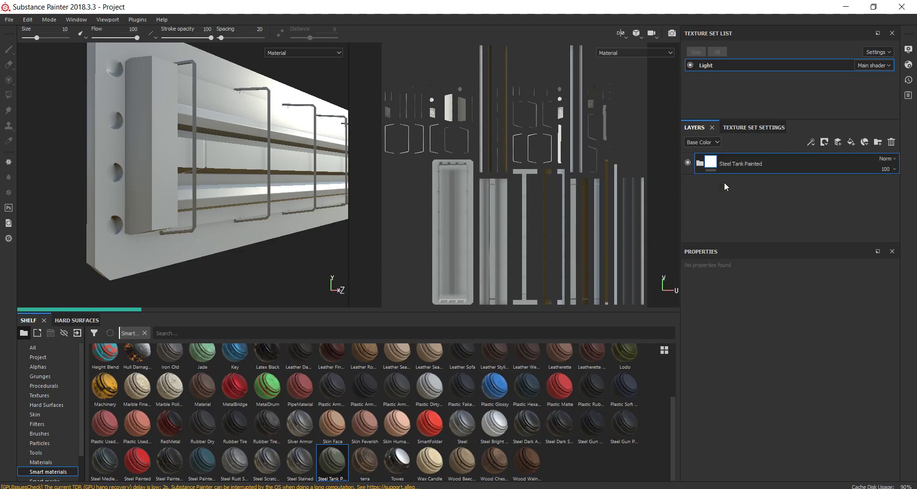
mouse_move(293, 192)
left_mouse_down("alt")
mouse_move(245, 199)
mouse_move(250, 193)
left_mouse_up("alt")
scroll(245, 199, "up", 2)
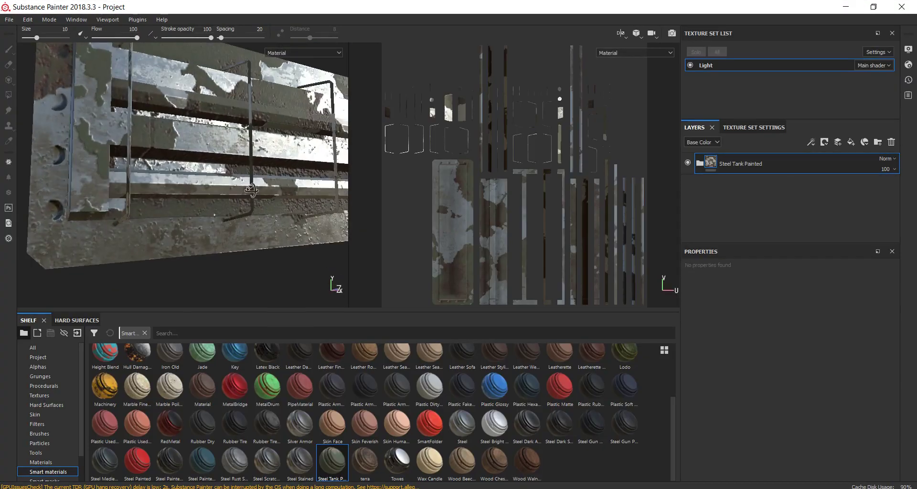
scroll(251, 193, "down", 3)
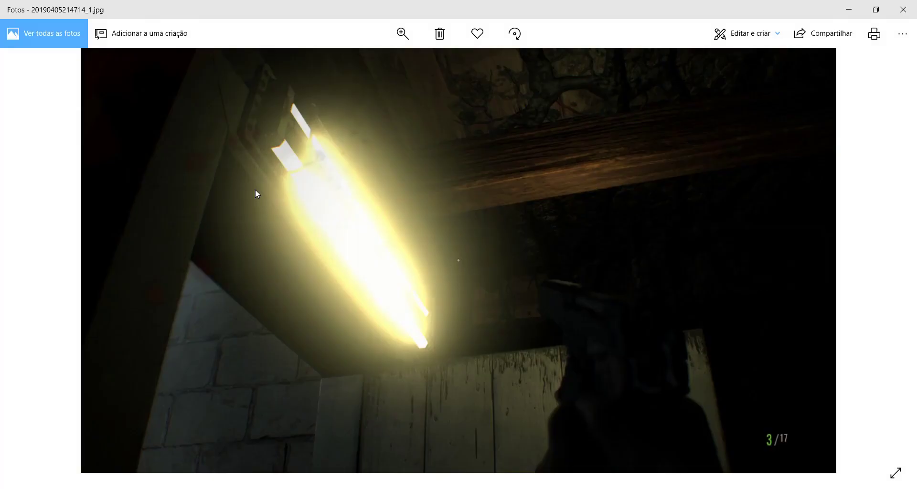
key("alt+Tab")
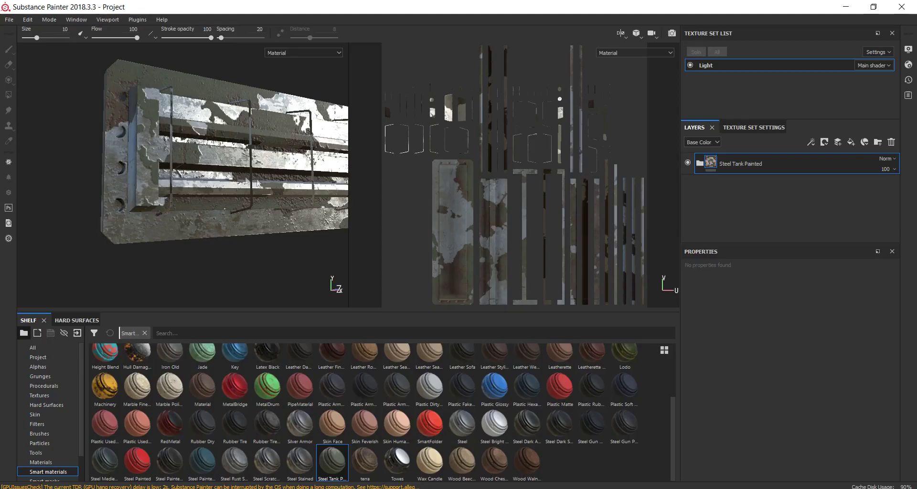
left_click(700, 163)
Toggle the Edge Wear layer on and off to judge its white wear
left_click(687, 184)
left_click(687, 184)
left_click(688, 185)
left_click(687, 185)
left_click(688, 185)
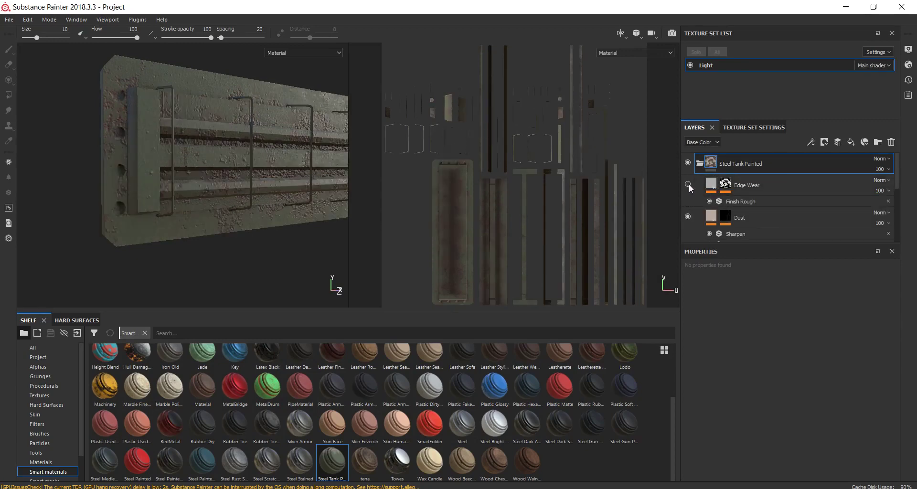
left_click(688, 185)
left_click(688, 184)
left_click(687, 185)
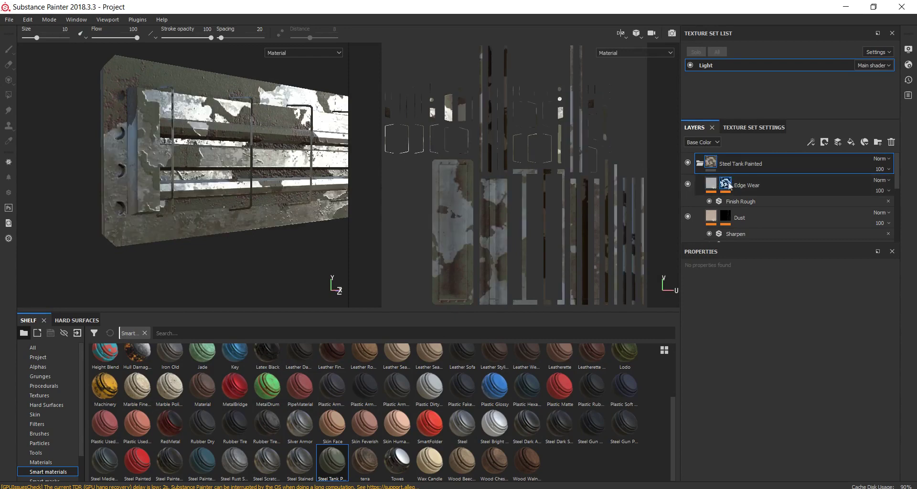
Set the Edge Wear base colour to a dark rusty brown (0.059, 0.048, 0.036)
left_click(725, 186)
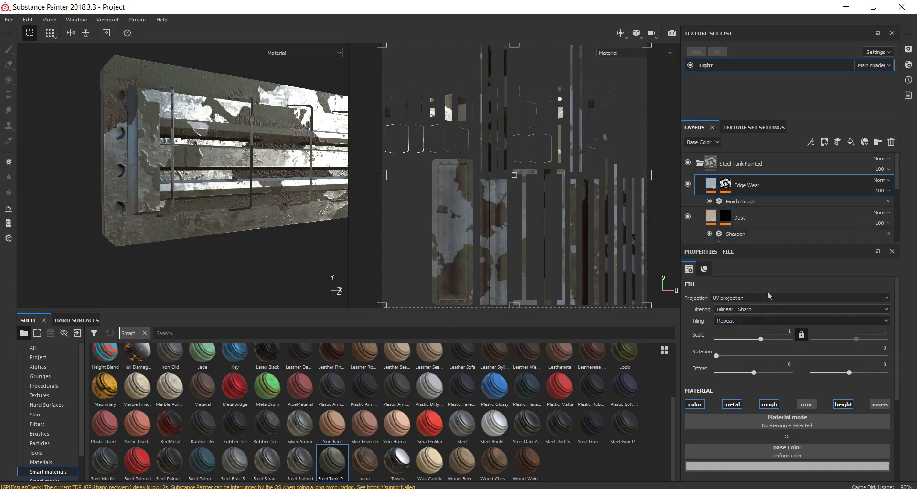
scroll(805, 428, "down", 5)
left_click(775, 406)
mouse_move(808, 321)
left_mouse_down()
mouse_move(824, 318)
mouse_move(812, 327)
mouse_move(791, 322)
mouse_move(810, 352)
left_mouse_up()
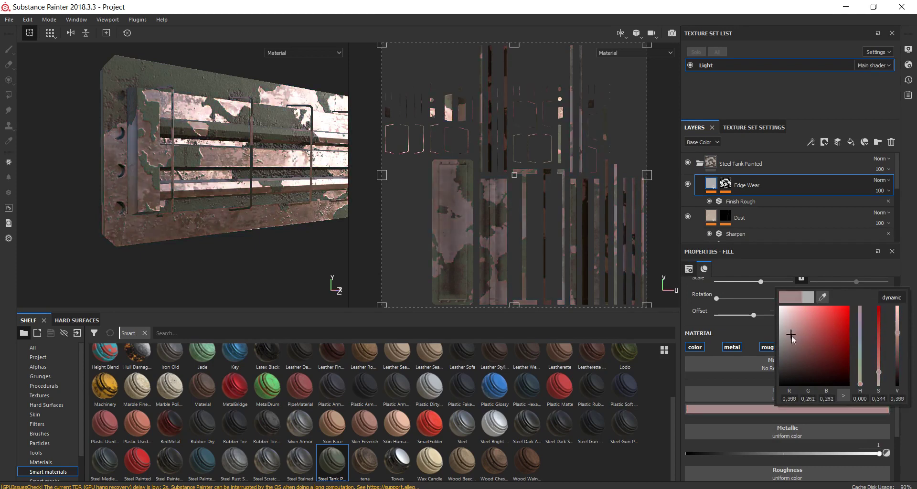
left_click(859, 361)
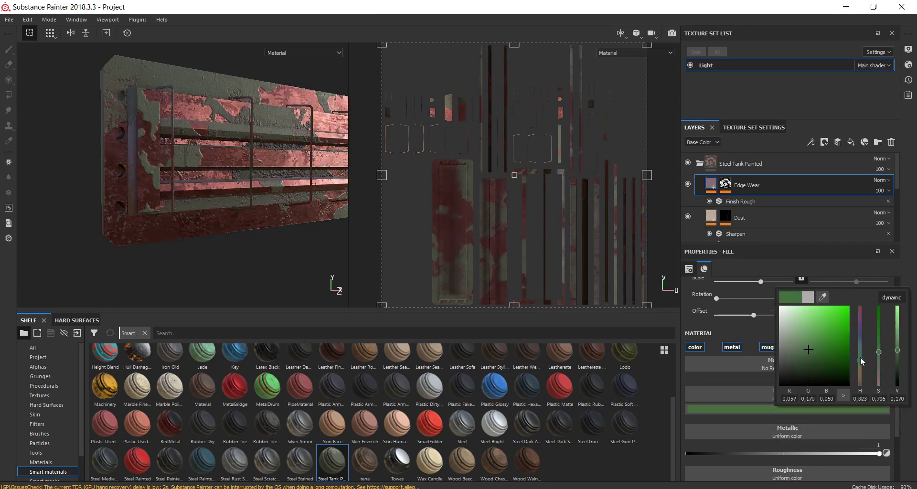
left_click(829, 293)
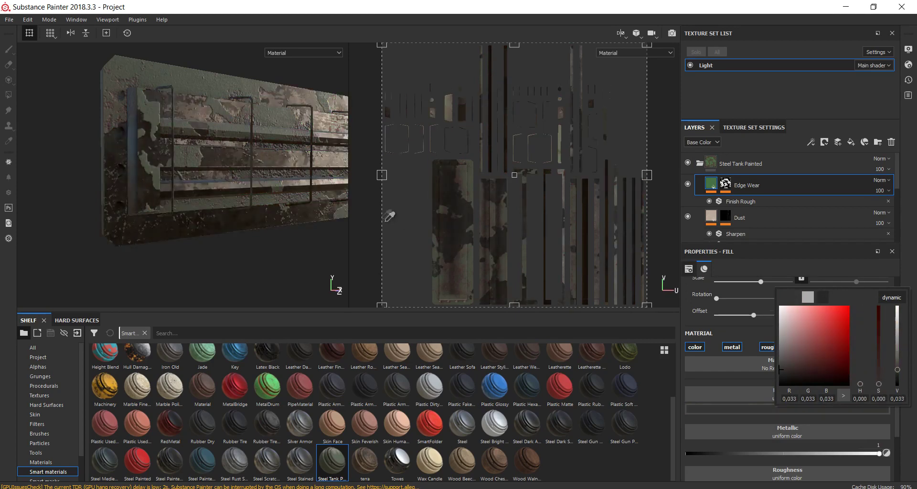
left_click(182, 75)
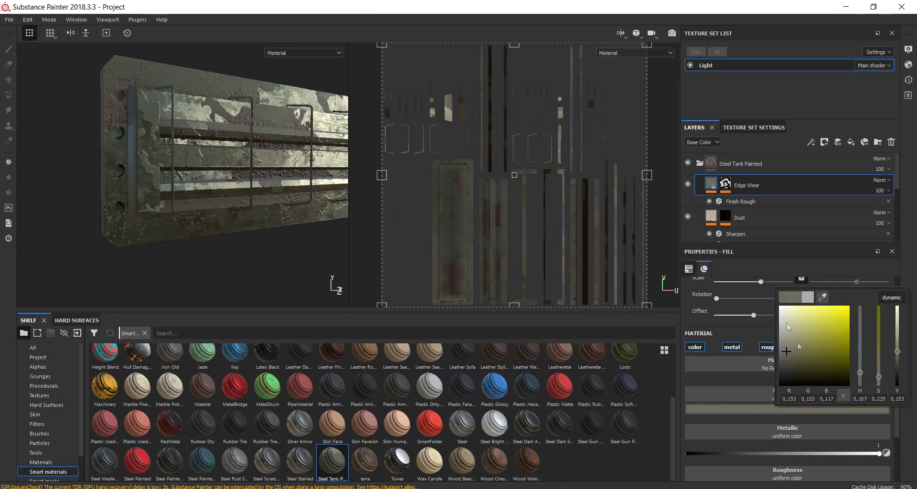
left_click(802, 408)
left_click_drag(793, 358, 805, 373)
left_click_drag(869, 379, 868, 386)
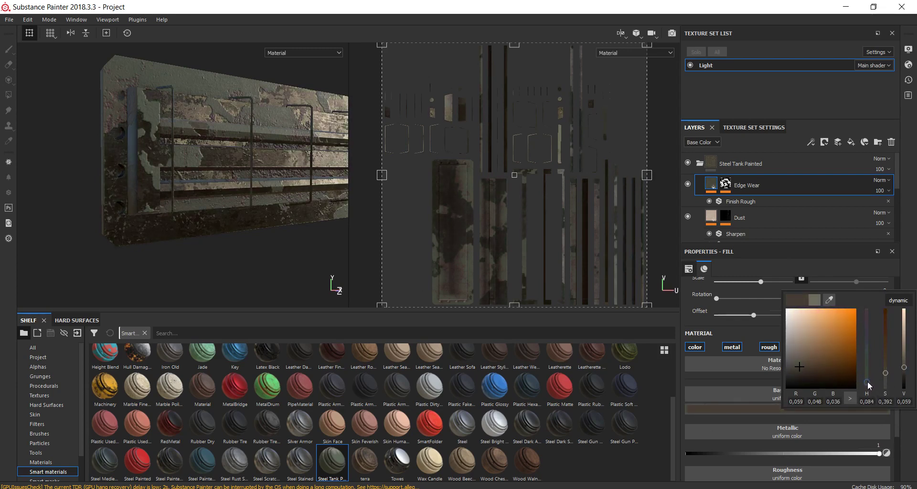
Lower the Finish Rough filter's scale on the Edge Wear layer to 1
left_click(737, 204)
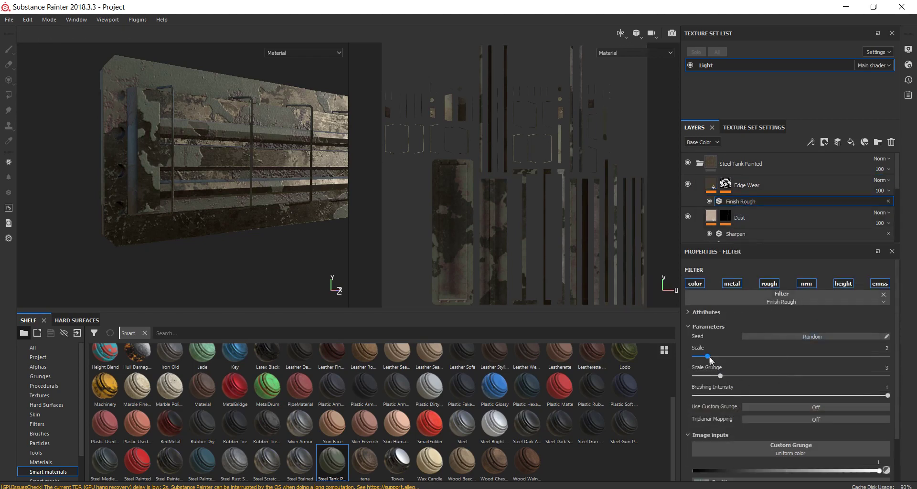
left_click_drag(711, 357, 721, 357)
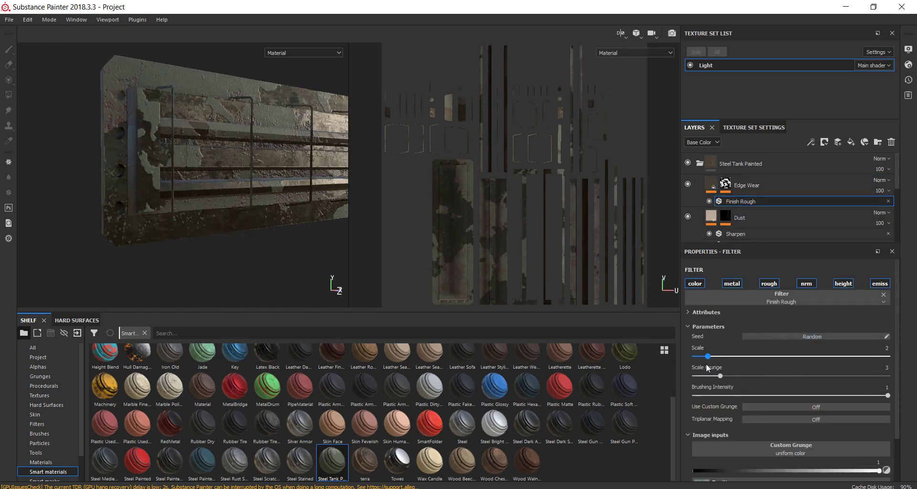
scroll(701, 371, "down", 1)
scroll(773, 410, "down", 1)
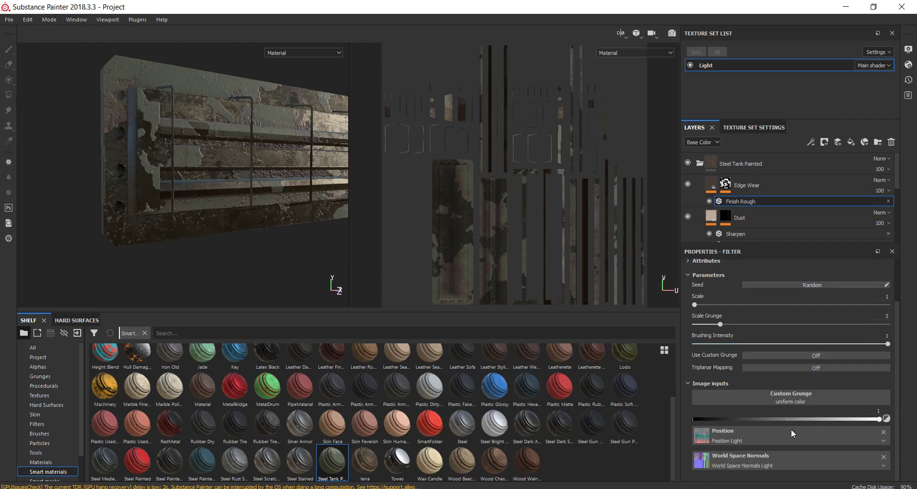
scroll(778, 358, "up", 1)
scroll(764, 311, "up", 1)
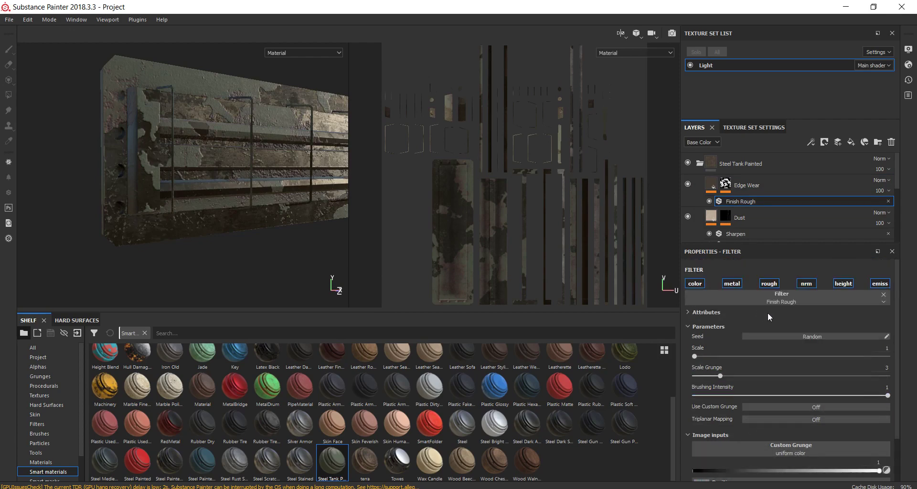
Review the Edge Wear mask and fill settings, then compare against the glowing lamp reference photo
left_click(725, 183)
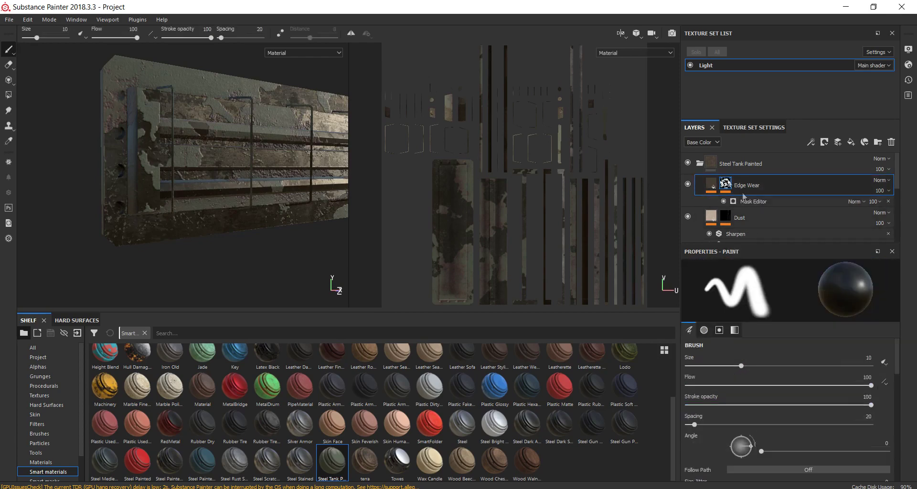
scroll(764, 353, "down", 1)
scroll(768, 343, "down", 1)
scroll(764, 353, "up", 1)
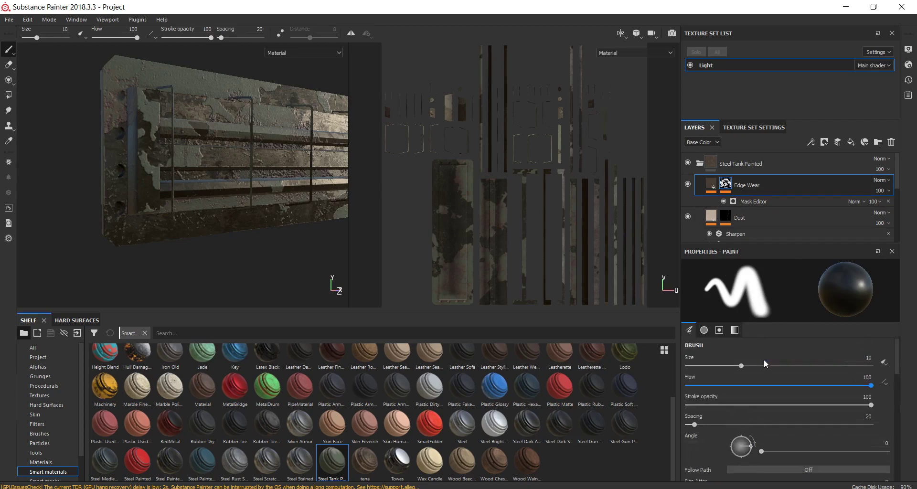
left_click(711, 184)
scroll(840, 377, "down", 1)
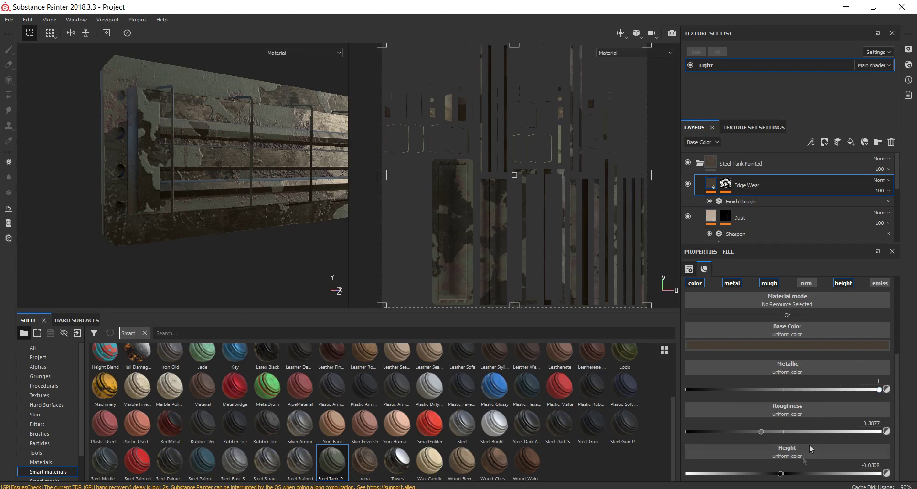
left_click_drag(317, 228, 237, 217, "alt")
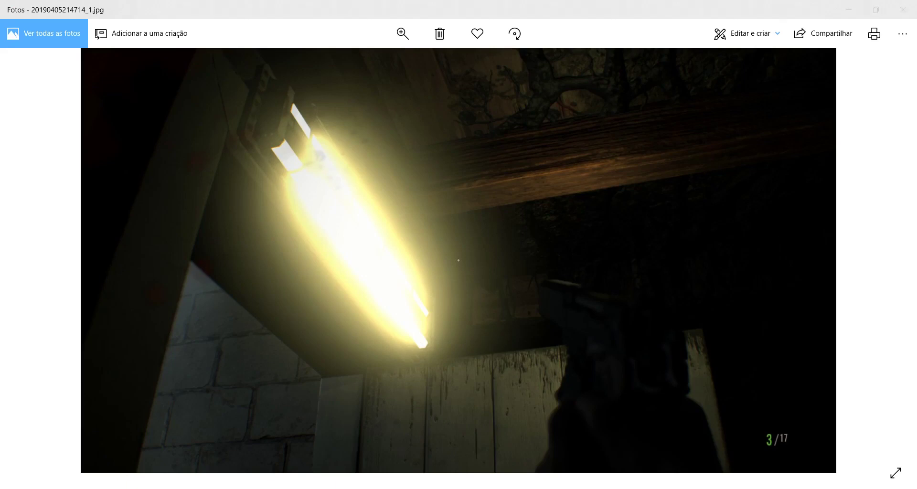
key("alt+Tab")
key("alt+Tab")
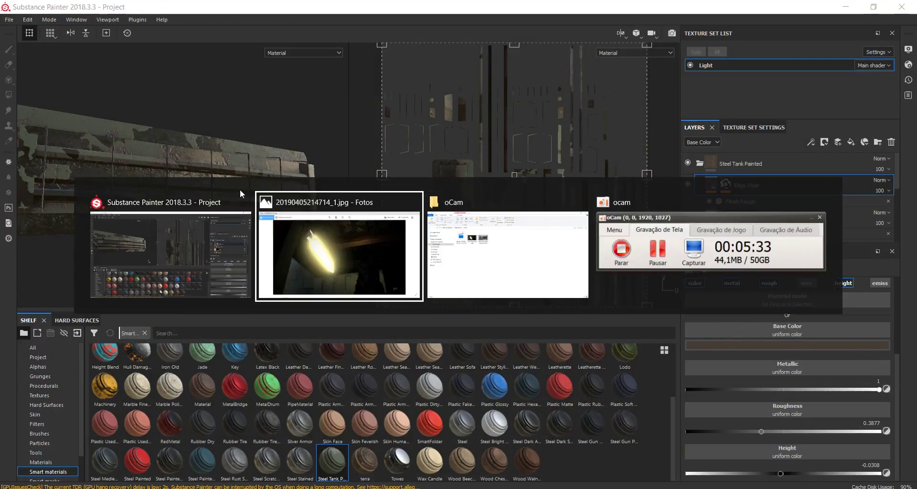
key("alt+Tab")
Add a fill layer with its colour, metal, roughness and normal channels switched off
mouse_move(174, 188)
middle_mouse_down()
mouse_move(185, 198)
mouse_move(254, 203)
middle_mouse_up()
left_click_drag(254, 203, 207, 214, "alt")
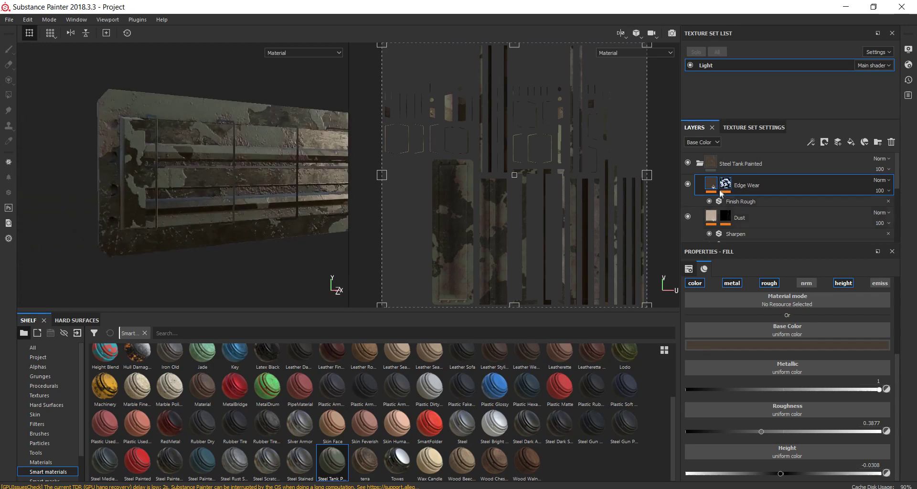
left_click(699, 163)
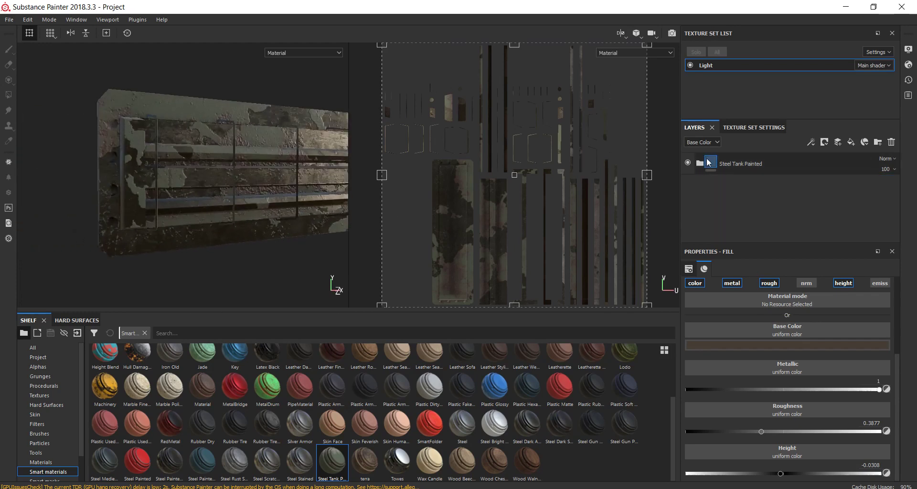
left_click(851, 142)
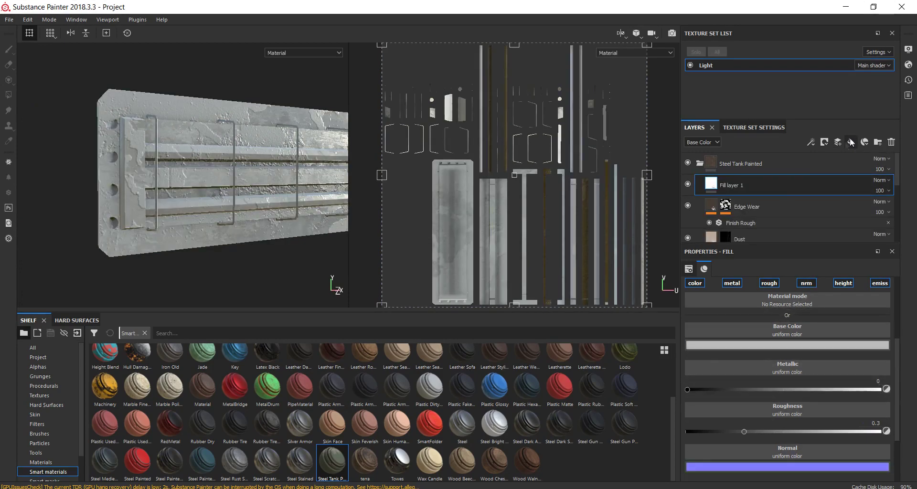
left_click(700, 285)
left_click(729, 284)
left_click(769, 284)
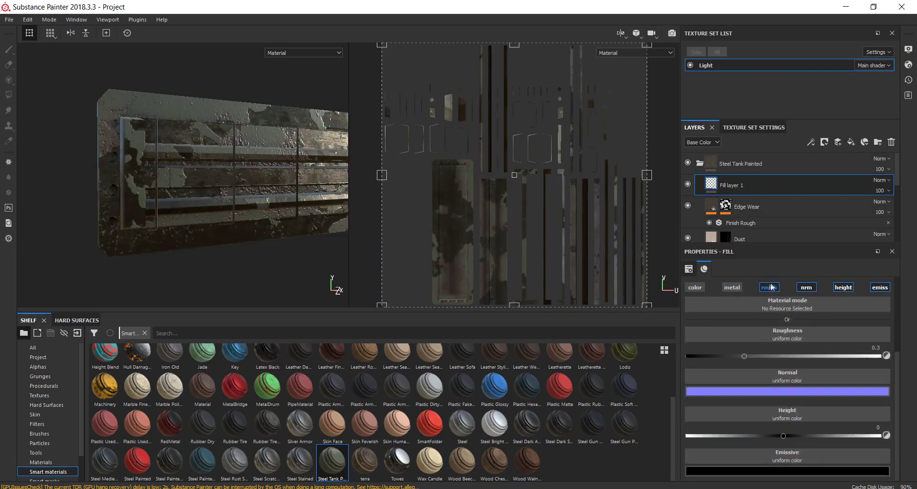
left_click(807, 329)
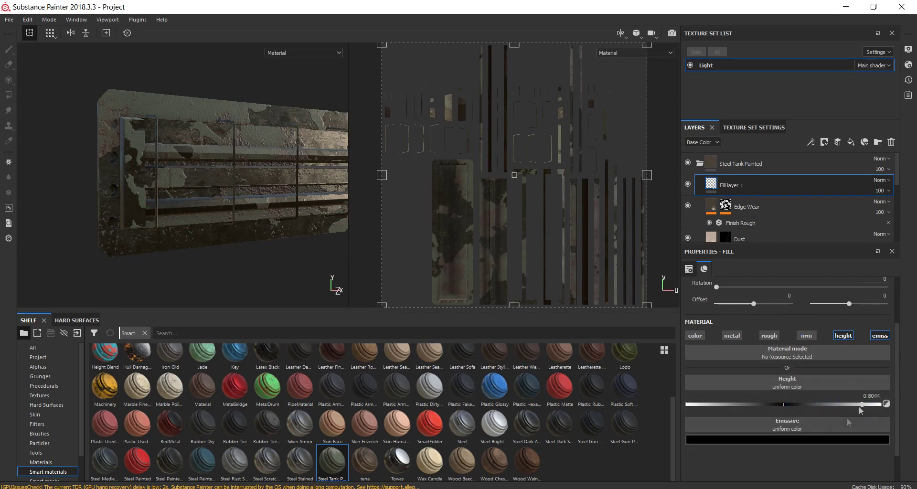
Set the fill's emissive colour to pure white and rename the layer Emissive
left_click(804, 438)
left_click(795, 363)
left_click_drag(795, 363, 783, 336)
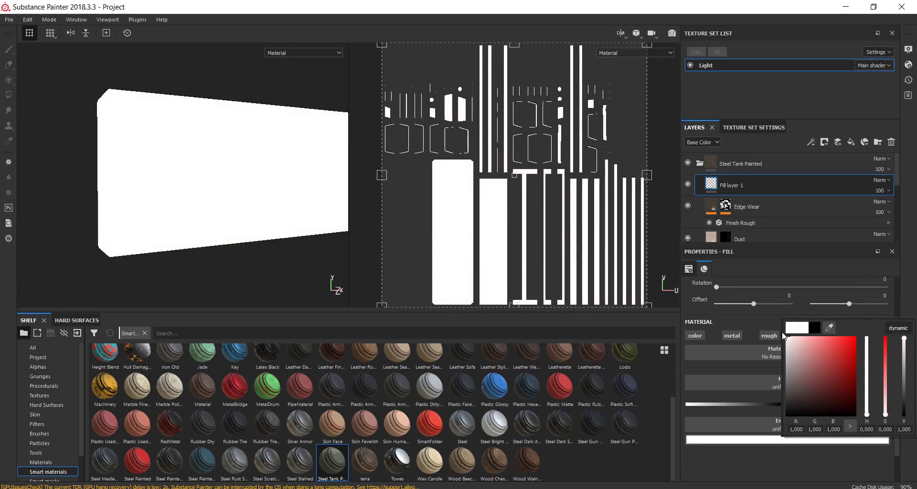
right_click(713, 182)
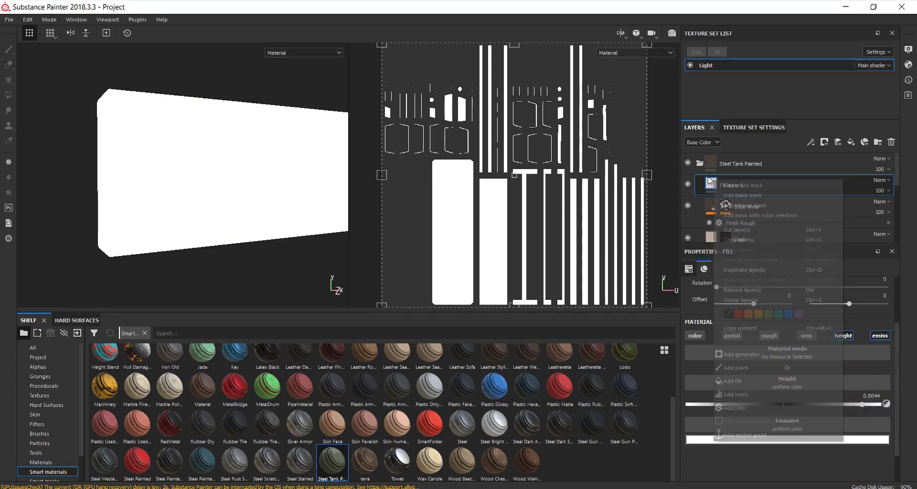
double_click(740, 183)
type("Emiss")
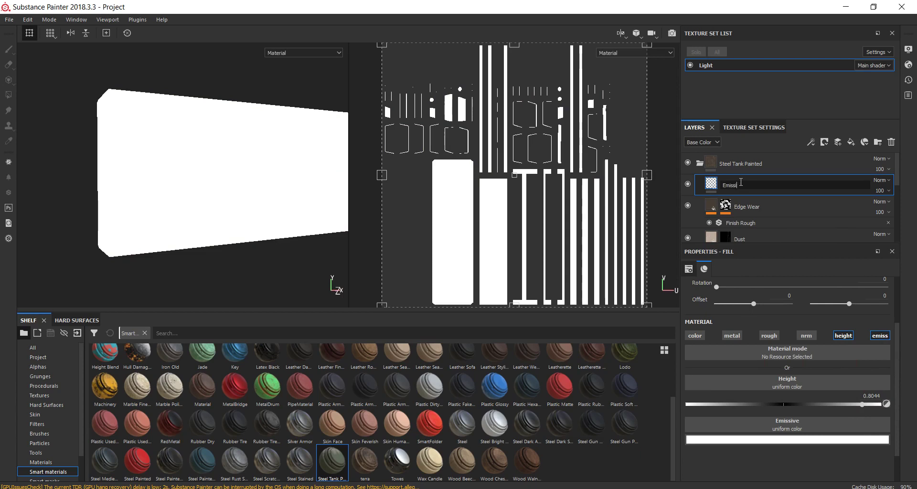
key("Return")
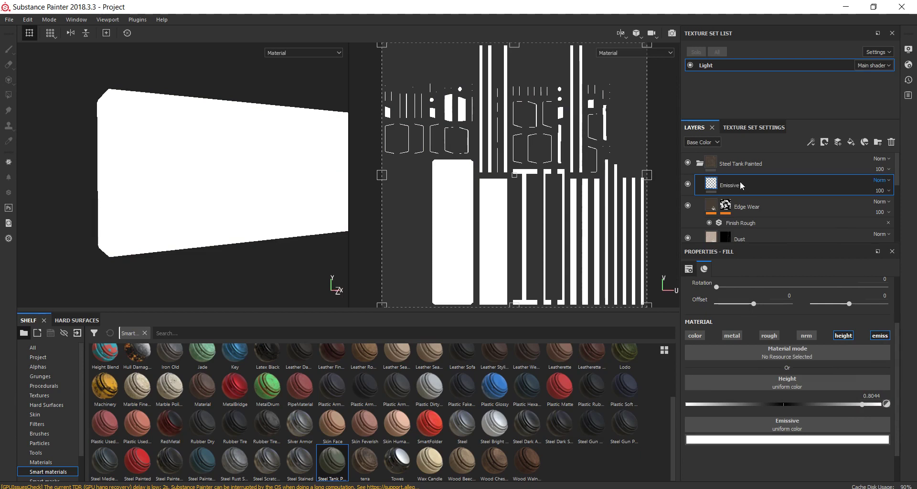
Add a mask to the Emissive layer and polygon-fill the upper and lower tube slats white
right_click(724, 188)
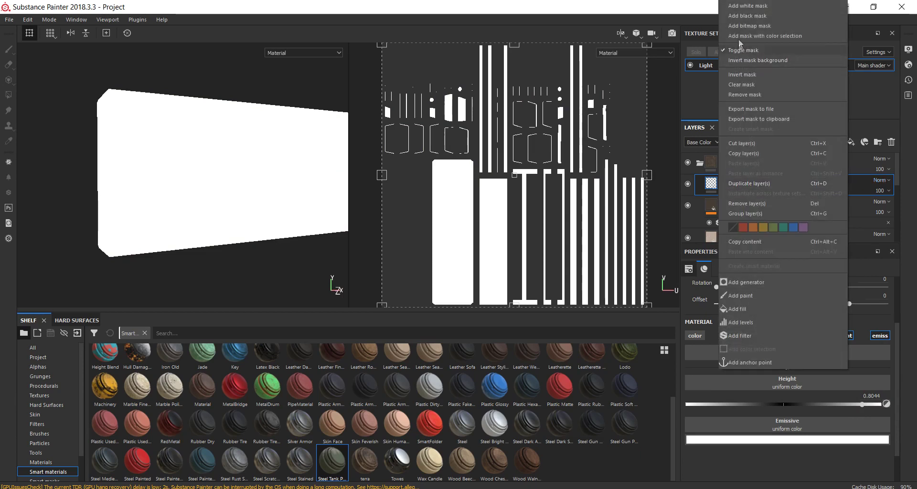
left_click(746, 5)
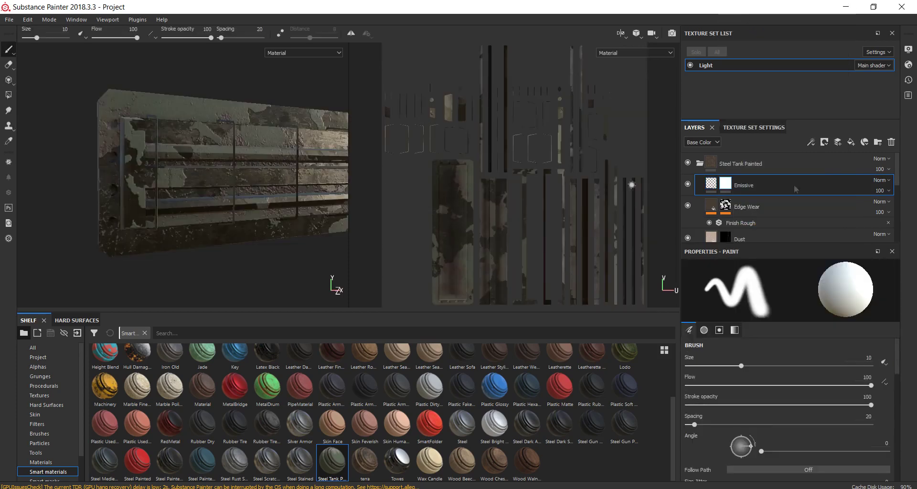
left_click(8, 95)
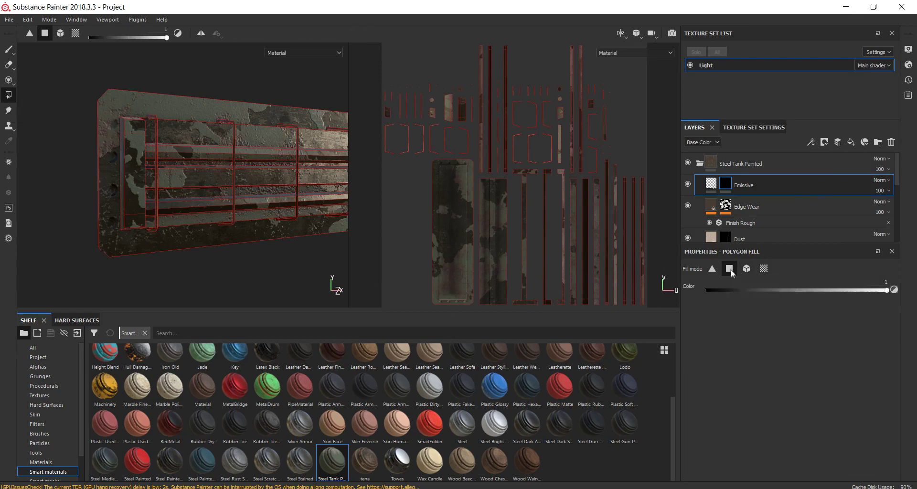
mouse_move(227, 157)
left_mouse_down("alt")
mouse_move(142, 171)
mouse_move(185, 233)
left_mouse_up("alt")
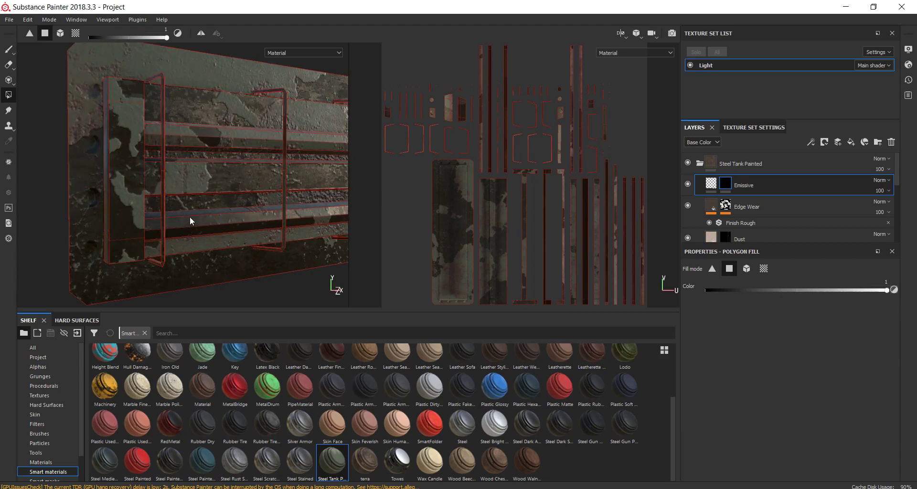
left_click(190, 219)
left_click(189, 131)
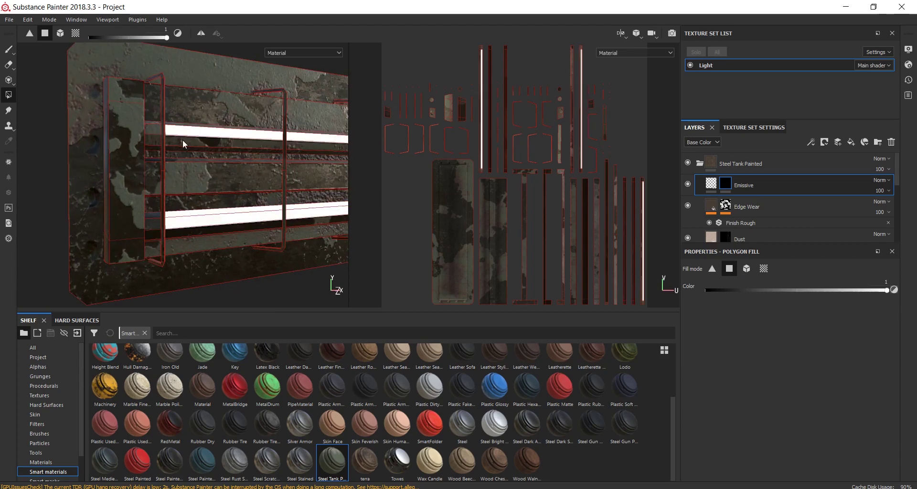
left_click(183, 139)
key("ctrl+z")
Fill two more slats into the emissive mask, testing and reverting a housing plate
mouse_move(199, 133)
left_mouse_down("alt")
mouse_move(190, 145)
mouse_move(175, 142)
mouse_move(184, 205)
mouse_move(174, 286)
mouse_move(239, 264)
left_mouse_up("alt")
left_click(191, 179)
left_click(174, 241)
mouse_move(174, 241)
left_mouse_down("alt")
mouse_move(202, 208)
mouse_move(245, 188)
mouse_move(210, 188)
left_mouse_up("alt")
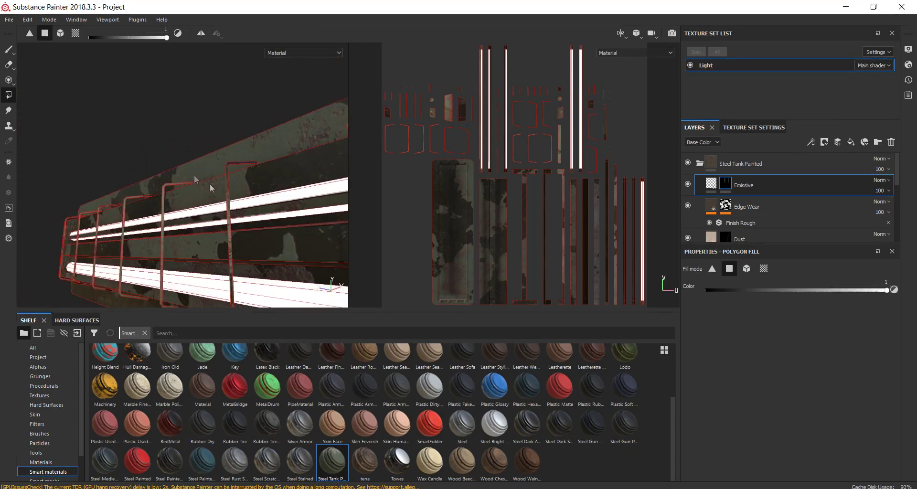
left_click(309, 210)
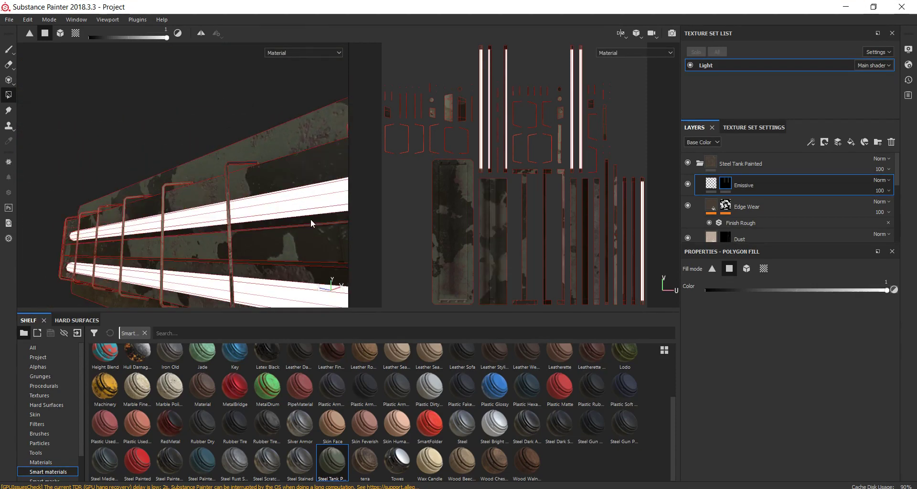
left_click(312, 224)
After checking the housing from several angles, pick the Paint tool with brush size 5.12
mouse_move(308, 207)
left_mouse_down("alt")
mouse_move(277, 200)
mouse_move(302, 215)
mouse_move(409, 210)
mouse_move(467, 222)
mouse_move(255, 170)
mouse_move(285, 191)
mouse_move(275, 171)
mouse_move(316, 264)
left_mouse_up("alt")
mouse_move(276, 205)
left_mouse_down("alt")
mouse_move(247, 150)
mouse_move(268, 198)
mouse_move(229, 172)
mouse_move(256, 170)
mouse_move(266, 203)
mouse_move(213, 29)
left_mouse_up("alt")
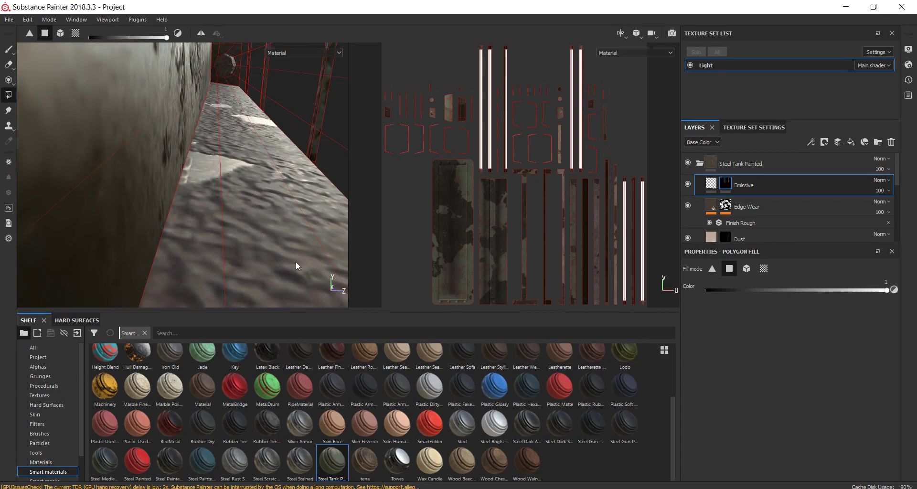
left_click_drag(296, 264, 266, 5, "alt")
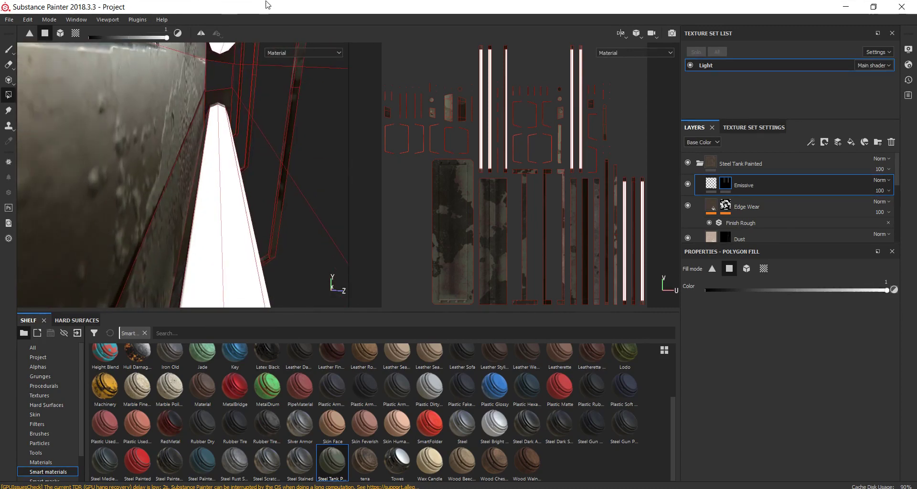
mouse_move(209, 191)
left_mouse_down("alt")
mouse_move(236, 62)
mouse_move(248, 104)
mouse_move(285, 106)
mouse_move(242, 120)
mouse_move(73, 136)
mouse_move(220, 183)
mouse_move(199, 143)
left_mouse_up("alt")
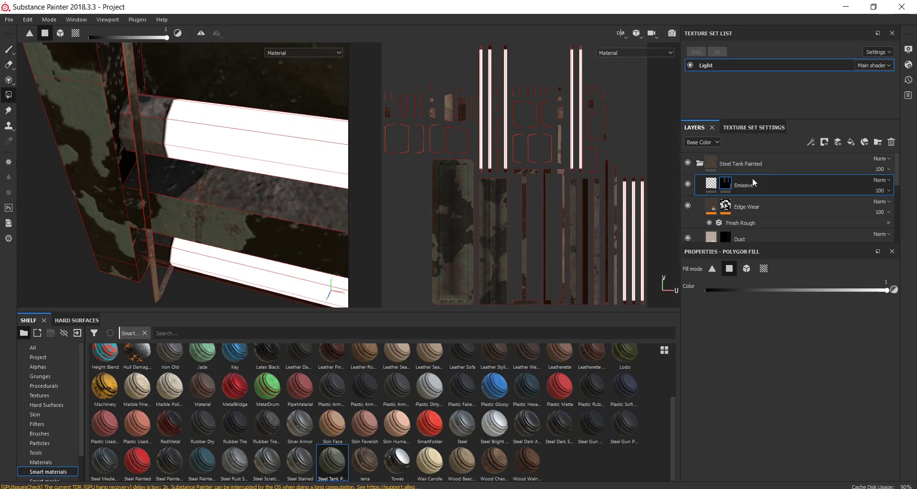
left_click(8, 49)
mouse_move(225, 113)
right_mouse_down("ctrl")
mouse_move(198, 125)
mouse_move(153, 102)
right_mouse_up("ctrl")
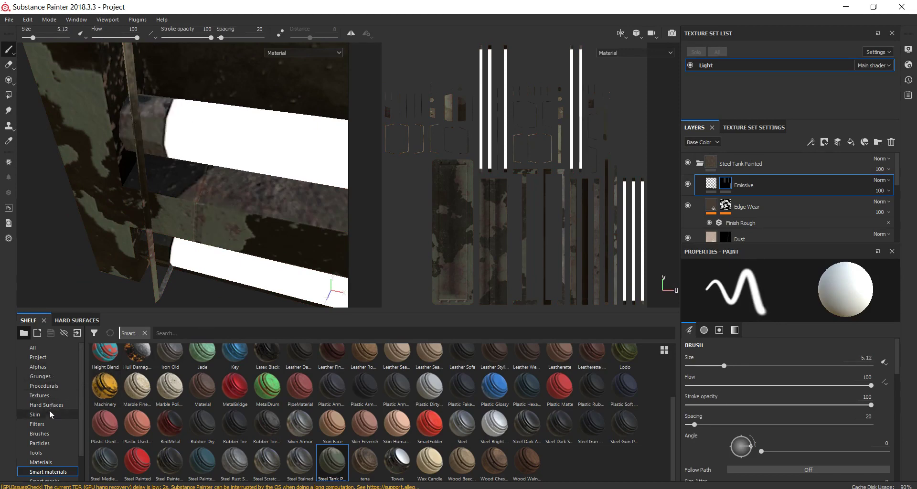
Pick the soft Cotton brush from the shelf and shrink it to about 2.9
left_click(39, 432)
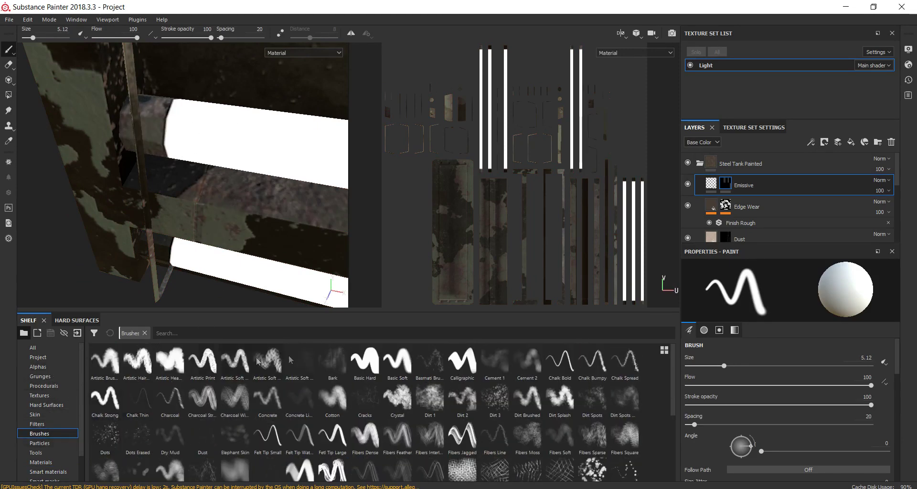
left_click(337, 406)
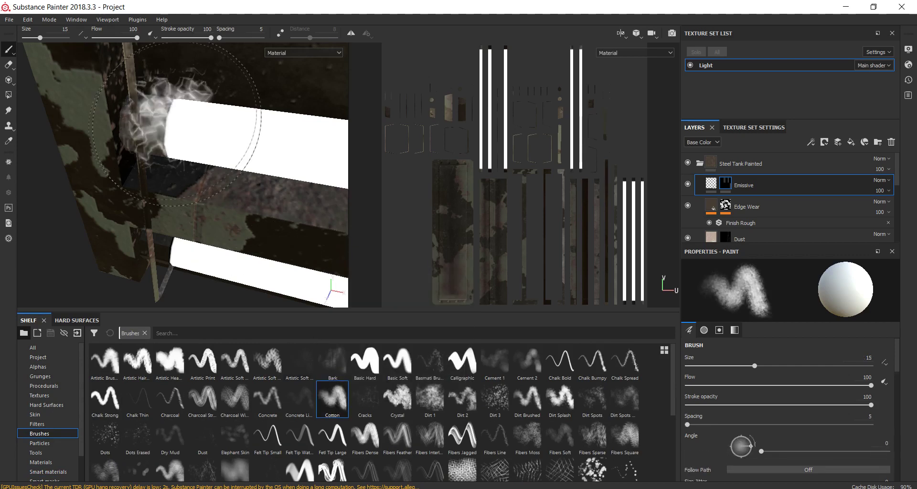
right_click_drag(198, 142, 200, 143, "ctrl")
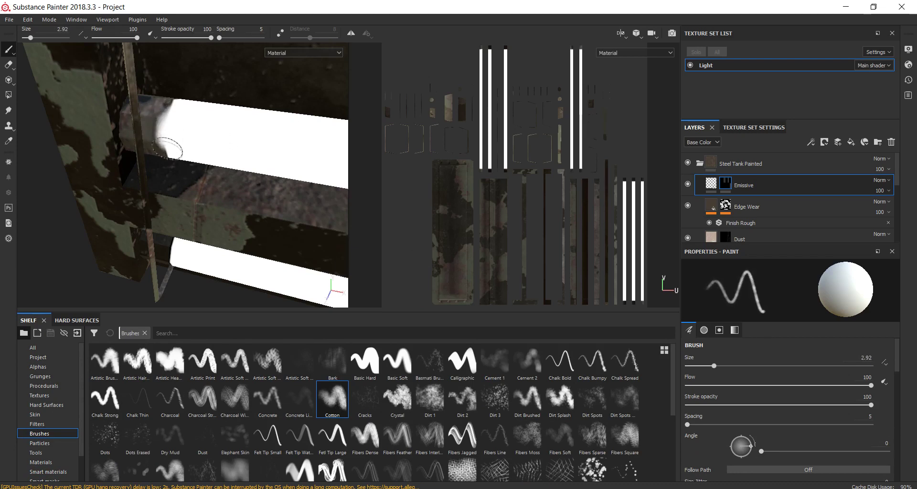
left_click_drag(176, 153, 170, 155, "alt")
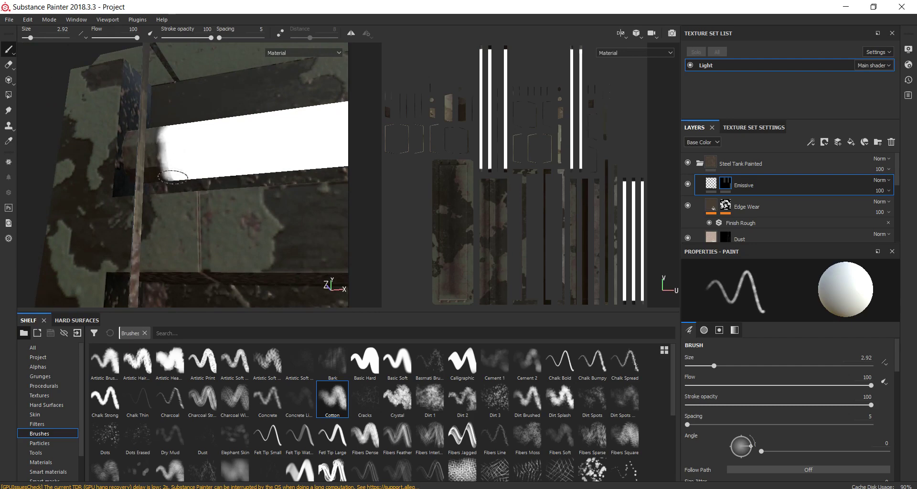
left_click_drag(183, 139, 178, 105, "alt")
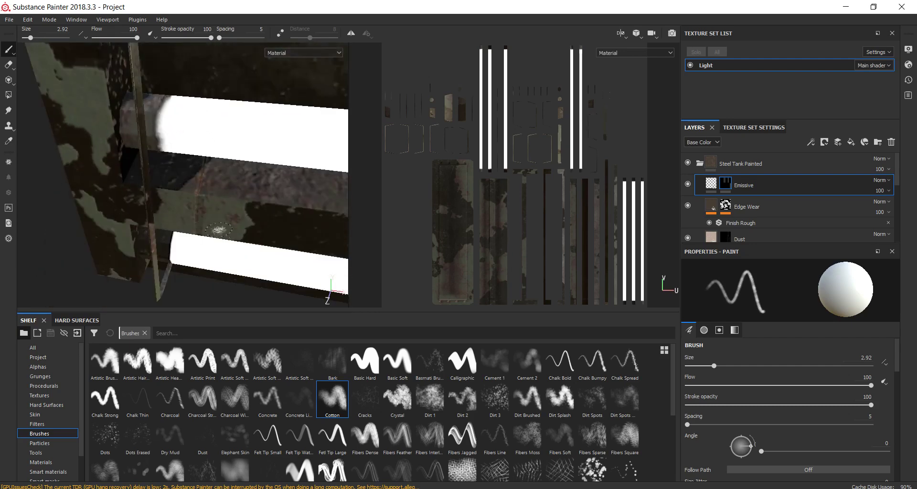
Inspect both tubes' ends where the white glow meets the housing
left_click_drag(169, 124, 160, 111, "alt")
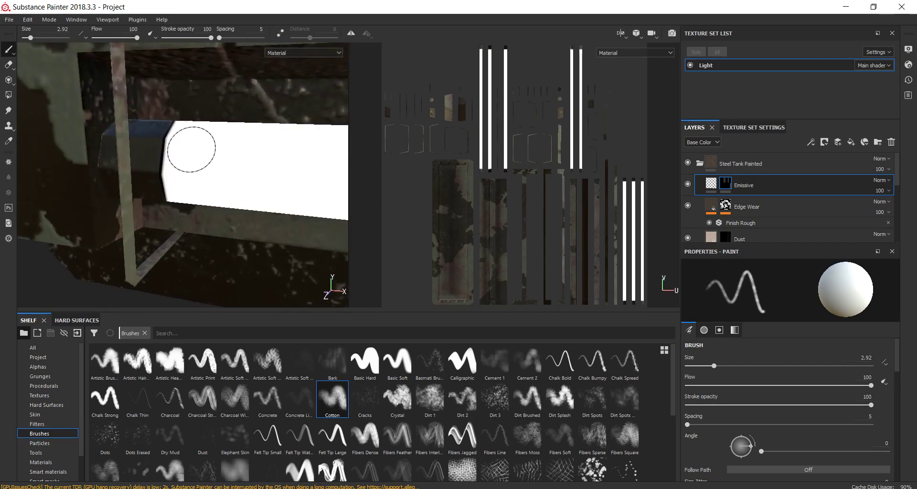
left_click_drag(188, 153, 180, 112, "alt")
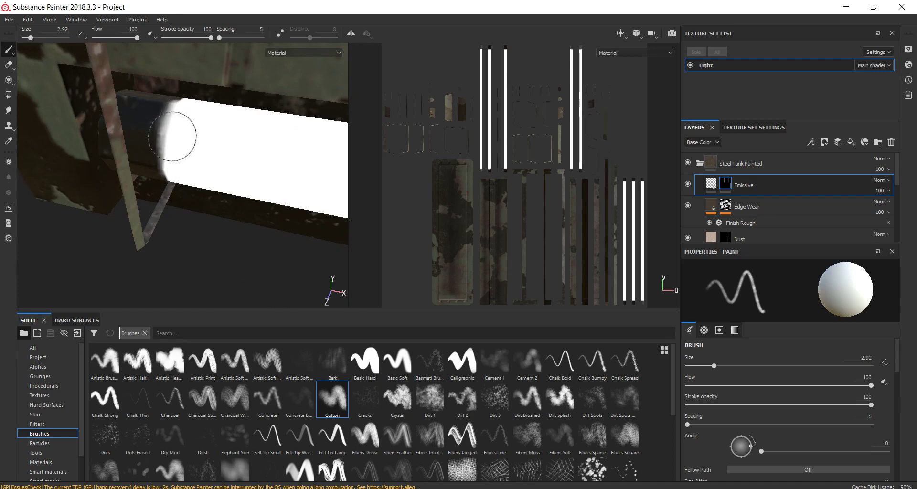
mouse_move(185, 175)
left_mouse_down("alt")
mouse_move(164, 92)
mouse_move(188, 195)
left_mouse_up("alt")
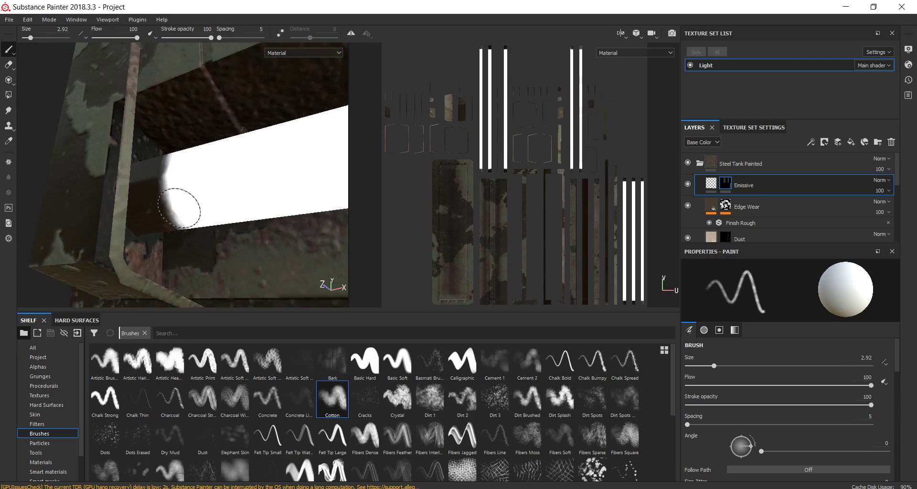
mouse_move(211, 225)
left_mouse_down("alt")
mouse_move(199, 195)
mouse_move(187, 222)
left_mouse_up("alt")
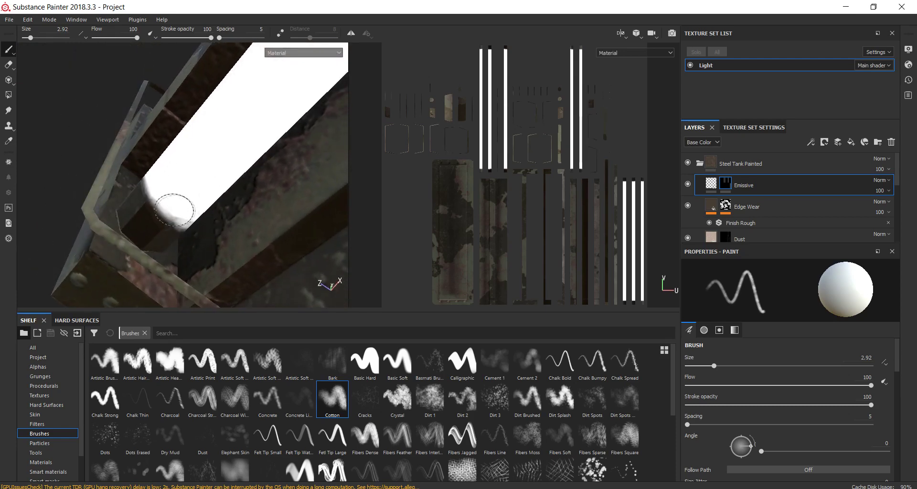
mouse_move(174, 167)
left_mouse_down("alt")
mouse_move(184, 154)
mouse_move(136, 175)
mouse_move(209, 135)
mouse_move(106, 107)
left_mouse_up("alt")
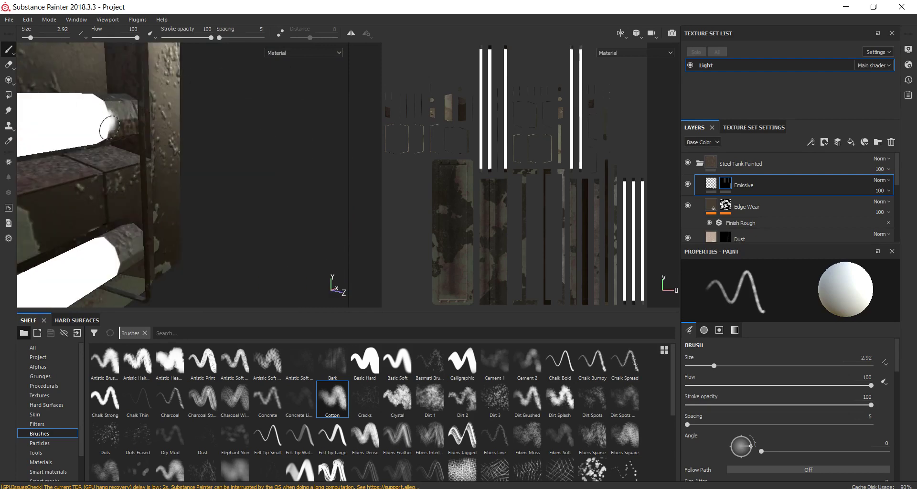
left_click_drag(106, 98, 192, 207, "alt")
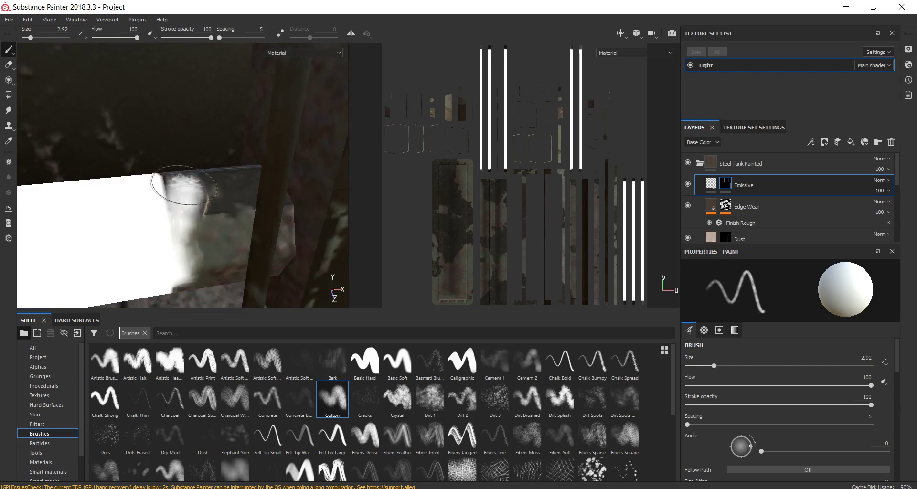
left_click_drag(210, 151, 95, 103, "alt")
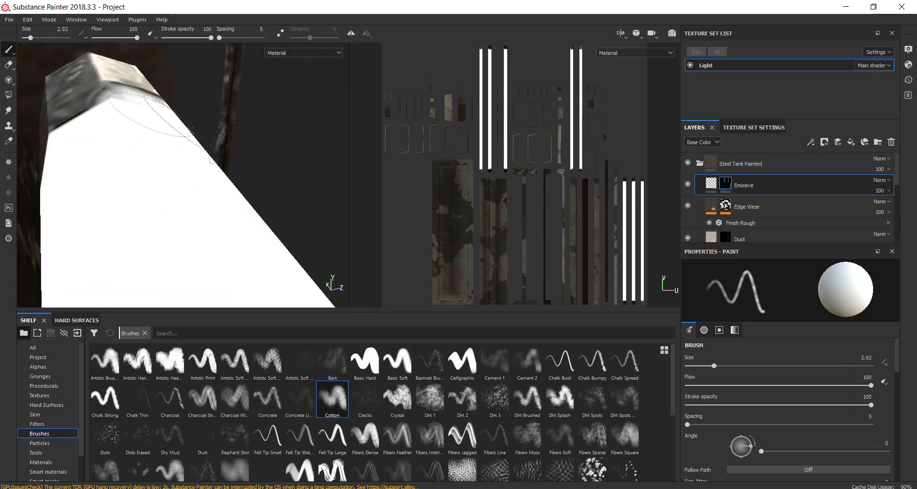
left_click_drag(72, 133, 206, 198, "alt")
mouse_move(164, 160)
left_mouse_down("alt")
mouse_move(180, 184)
mouse_move(72, 84)
mouse_move(100, 174)
mouse_move(127, 189)
mouse_move(158, 188)
mouse_move(136, 197)
mouse_move(114, 191)
mouse_move(143, 222)
mouse_move(227, 169)
left_mouse_up("alt")
mouse_move(227, 170)
right_mouse_down("alt")
mouse_move(231, 150)
mouse_move(223, 153)
right_mouse_up("alt")
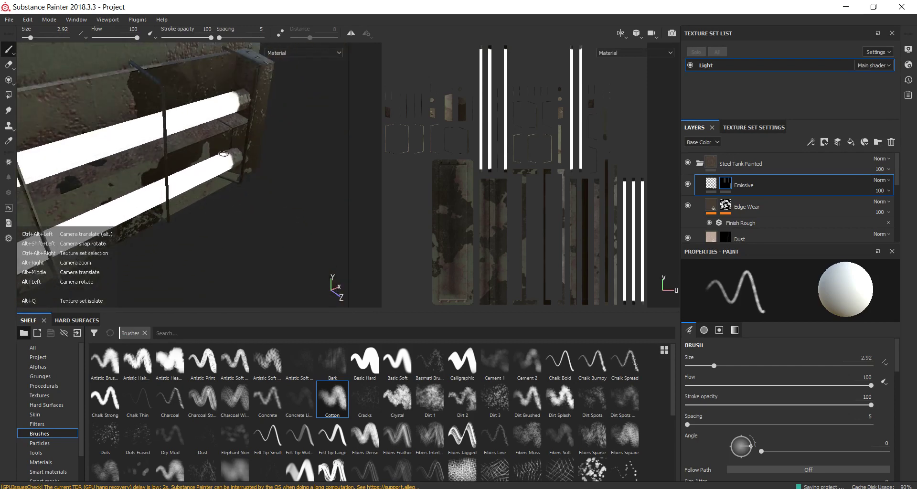
mouse_move(223, 154)
left_mouse_down("alt")
mouse_move(175, 200)
mouse_move(239, 93)
mouse_move(215, 157)
left_mouse_up("alt")
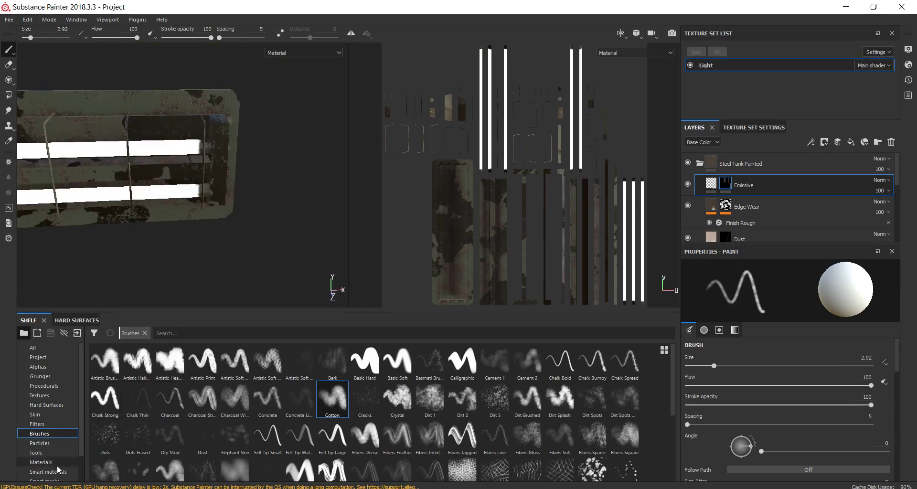
left_click(43, 462)
Drag the Rust Fine material to the top of the layer stack and give it a black mask
scroll(388, 429, "down", 3)
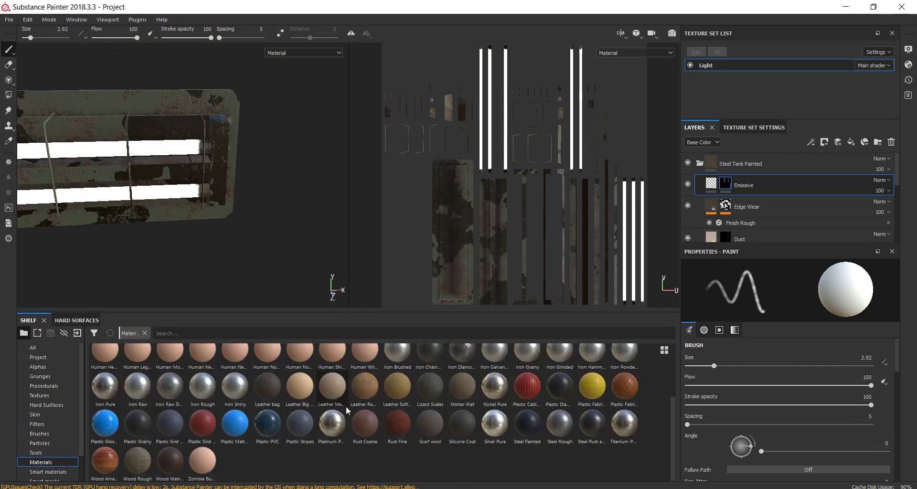
mouse_move(399, 426)
left_mouse_down()
mouse_move(543, 383)
mouse_move(762, 157)
left_mouse_up()
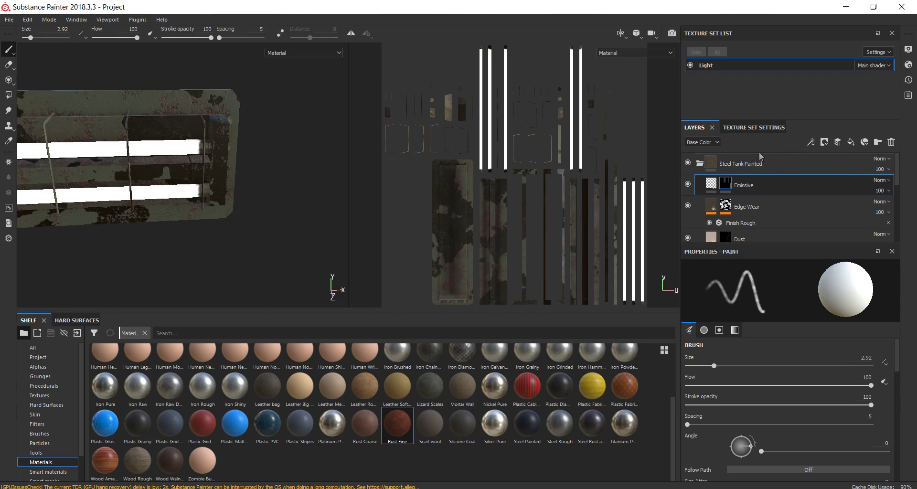
left_click_drag(762, 154, 758, 152)
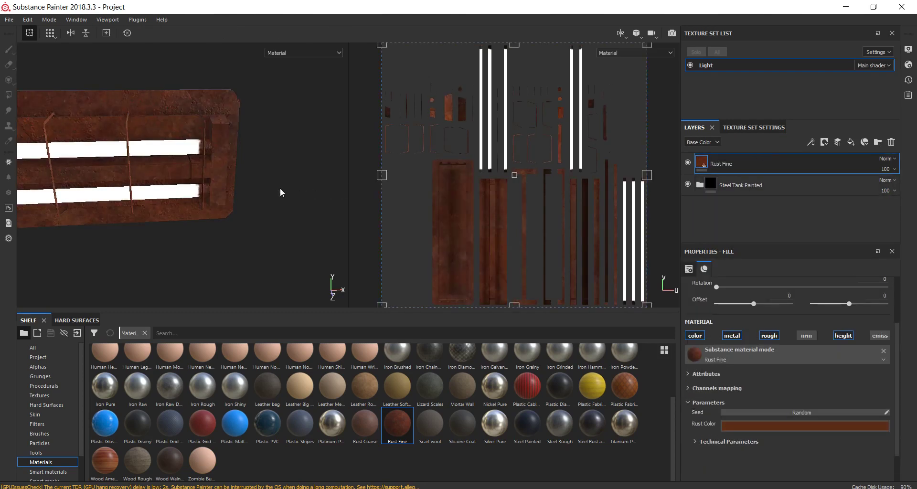
left_click_drag(219, 169, 143, 169, "alt")
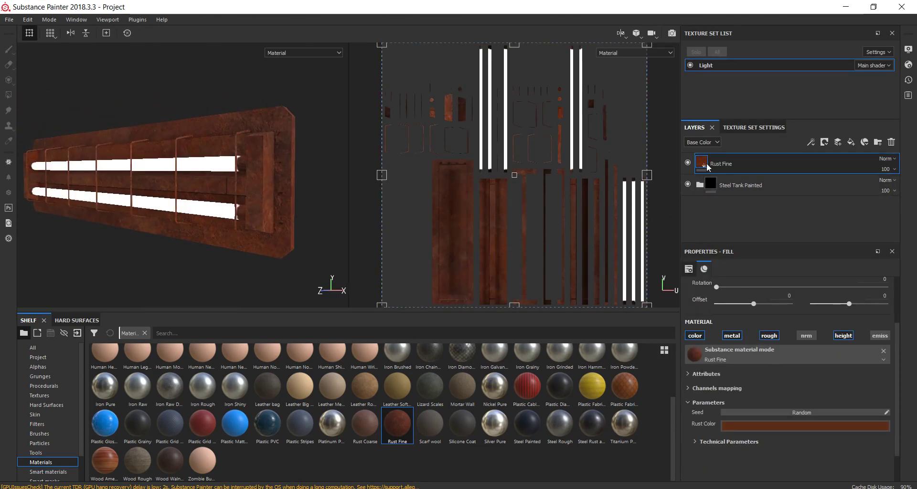
right_click(701, 161)
left_click(721, 177)
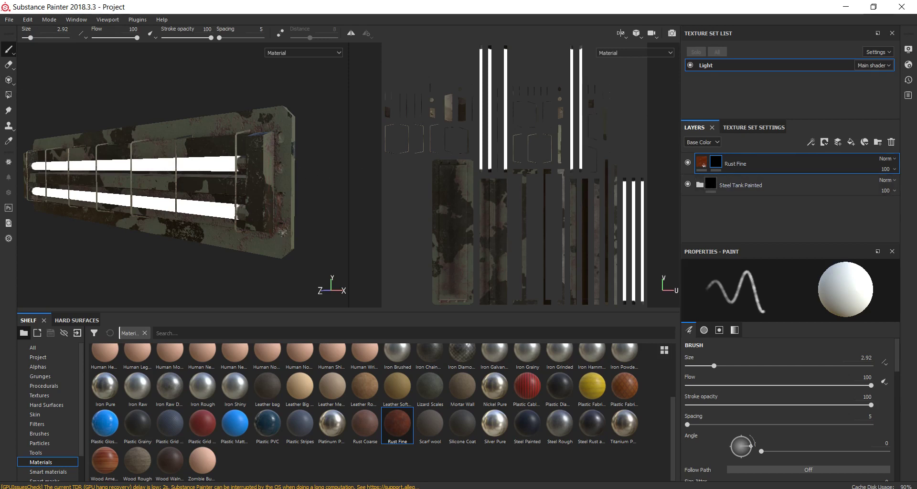
left_click(815, 143)
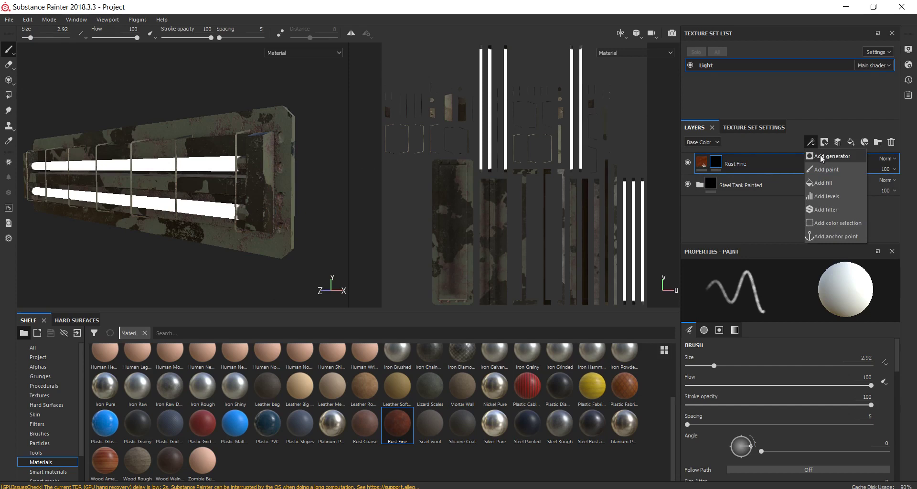
Add a Dirt generator to the Rust Fine mask with Dirt Contrast 0.44 and Dirt Level 0.84
left_click(820, 154)
left_click(787, 287)
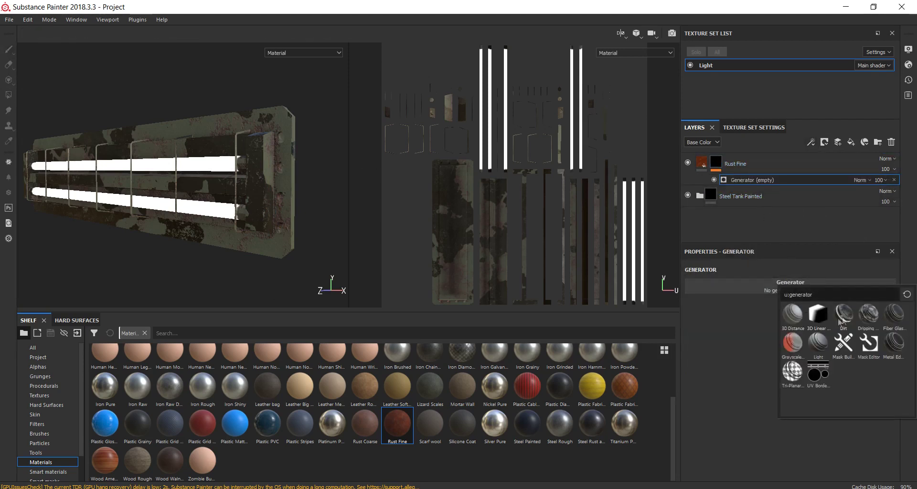
left_click(846, 319)
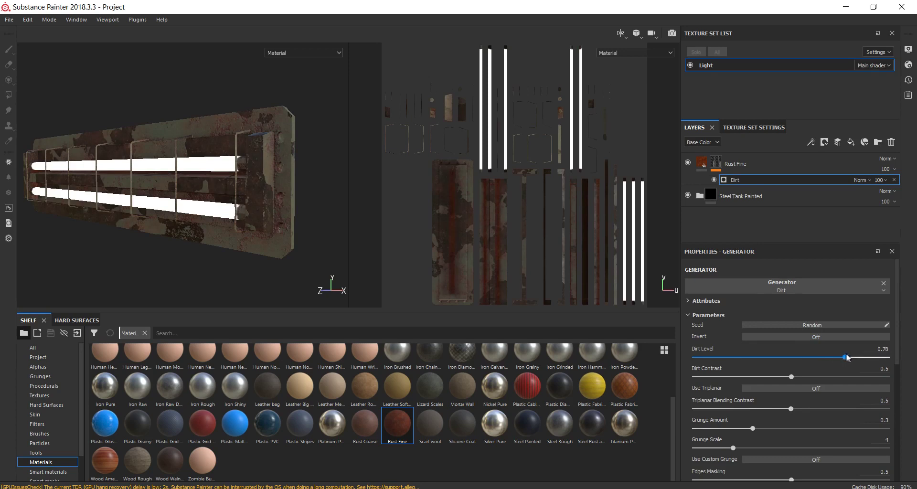
left_click(789, 377)
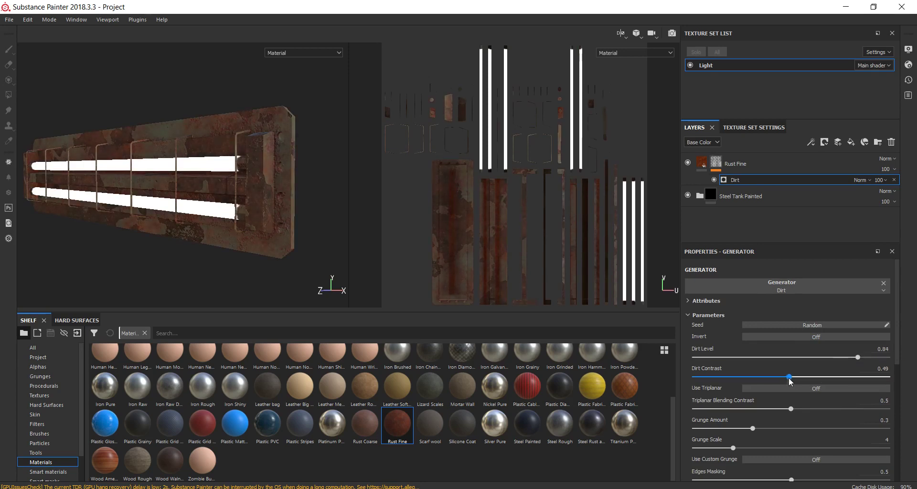
left_click_drag(739, 377, 780, 377)
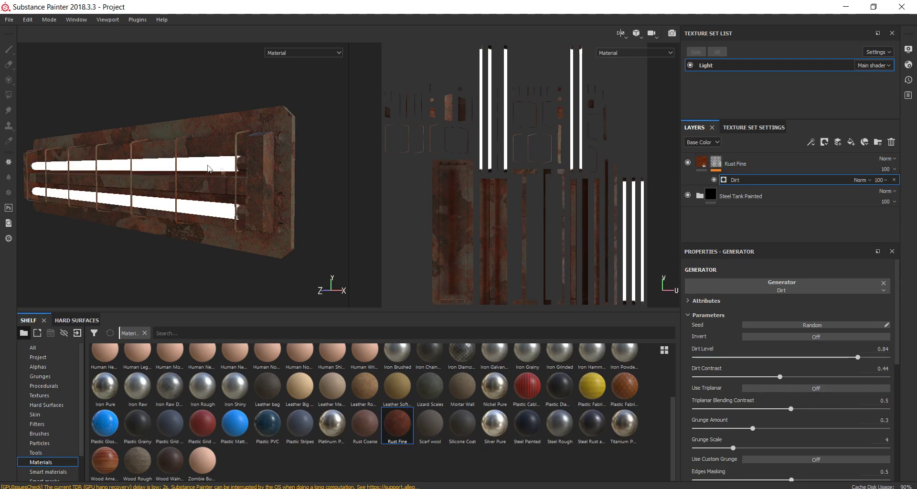
left_click_drag(211, 163, 189, 221, "alt")
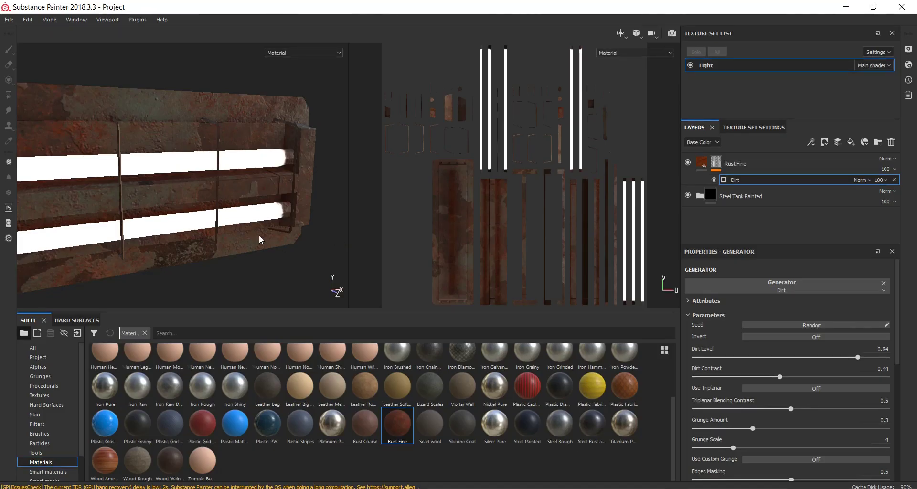
scroll(259, 239, "down", 2)
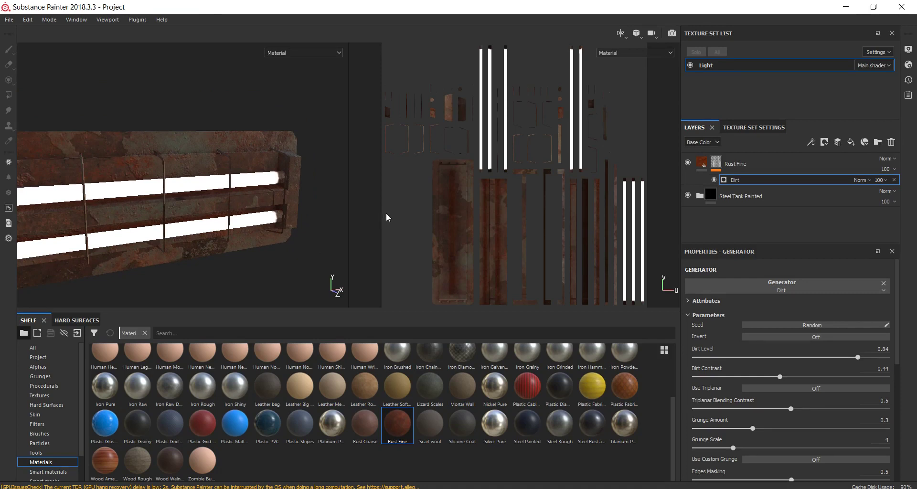
left_click(701, 162)
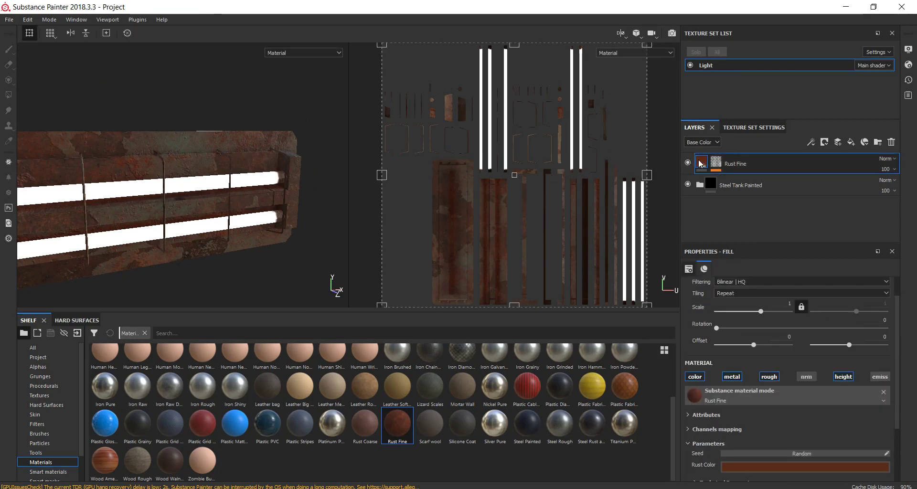
Create a new folder named Dirt and move the Rust Fine layer inside it
left_click(884, 142)
double_click(732, 162)
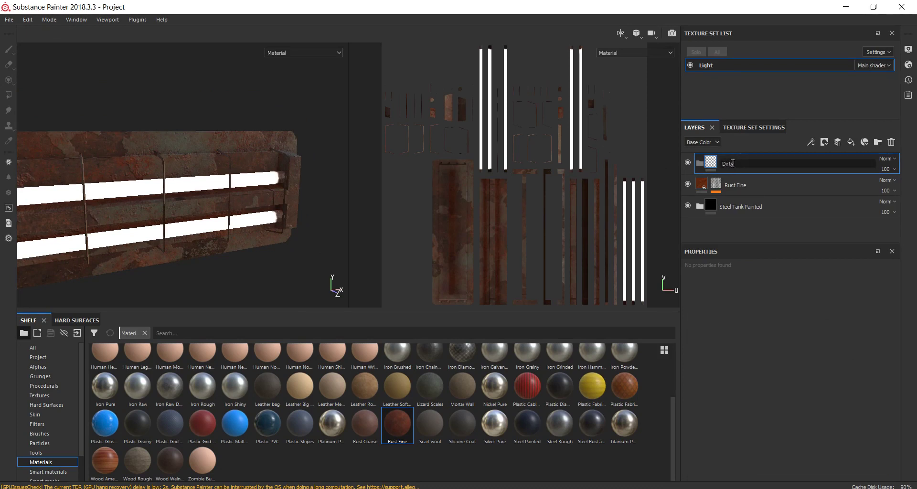
key("Return")
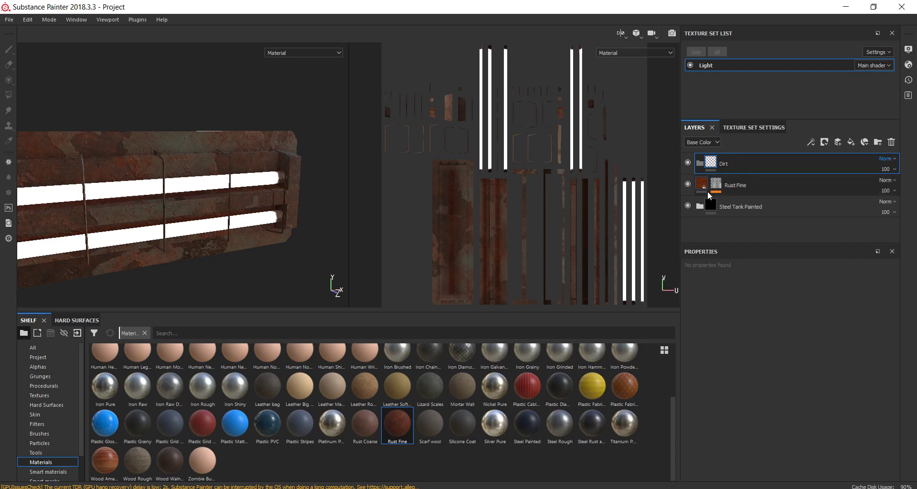
left_click(706, 188)
left_click_drag(716, 166, 711, 167)
left_click(699, 163)
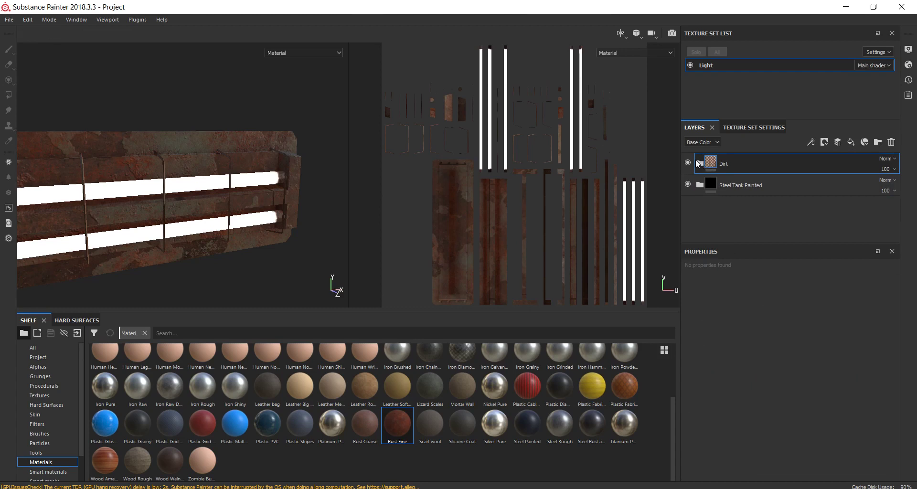
Give the Dirt folder a black mask, polygon-filling whole mesh parts to reveal them
right_click(712, 161)
left_click(729, 176)
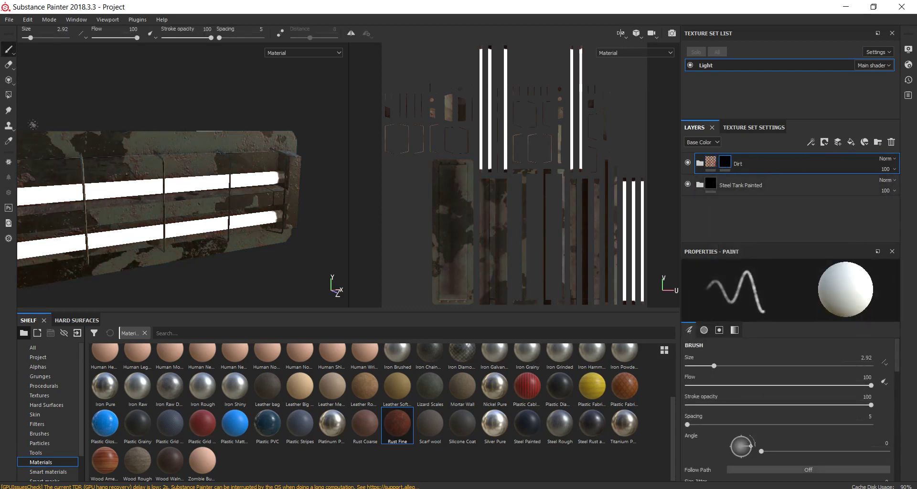
left_click(8, 95)
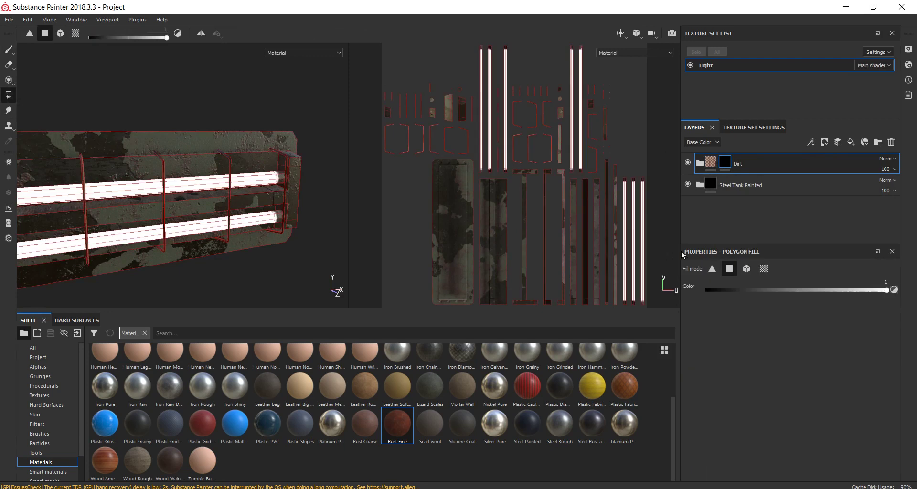
left_click(748, 268)
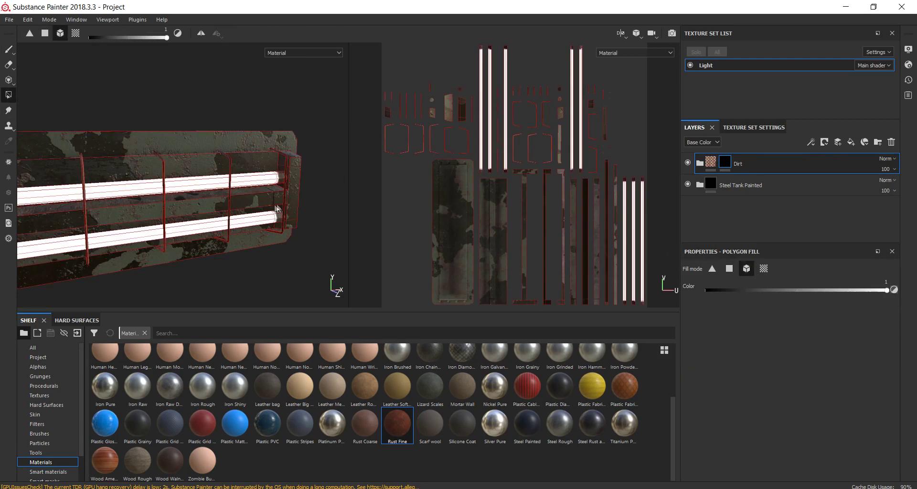
left_click(11, 51)
mouse_move(214, 191)
left_mouse_down("alt")
mouse_move(257, 177)
mouse_move(212, 112)
left_mouse_up("alt")
scroll(260, 175, "up", 5)
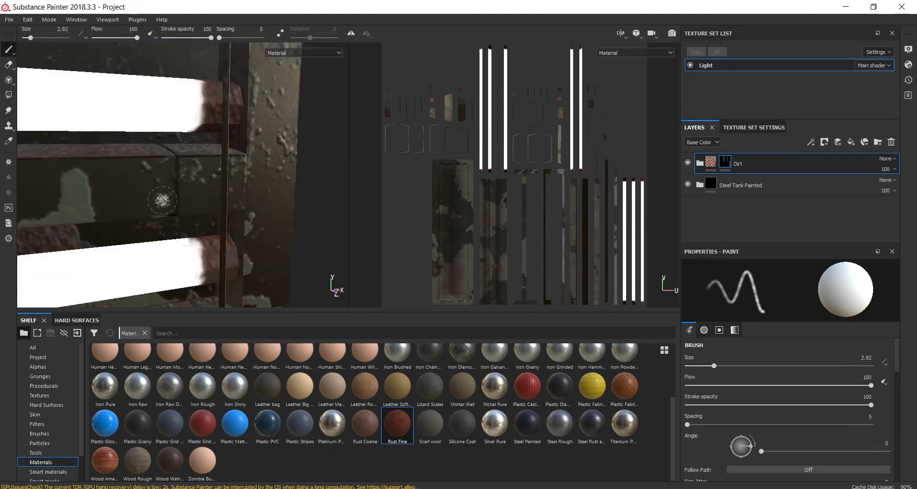
Nudge the Dirt generator level under Rust Fine to 0.85
left_click(710, 165)
left_click(700, 163)
left_click(725, 184)
left_click(732, 202)
mouse_move(859, 357)
left_mouse_down()
mouse_move(774, 357)
mouse_move(865, 358)
left_mouse_up()
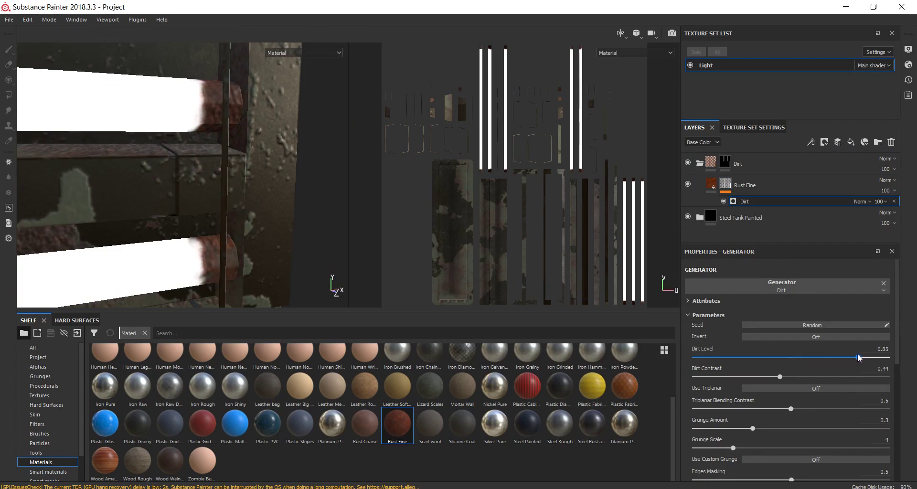
Move the Emissive layer out of Steel Tank Painted to sit above that folder
scroll(865, 330, "down", 3)
scroll(798, 281, "down", 2)
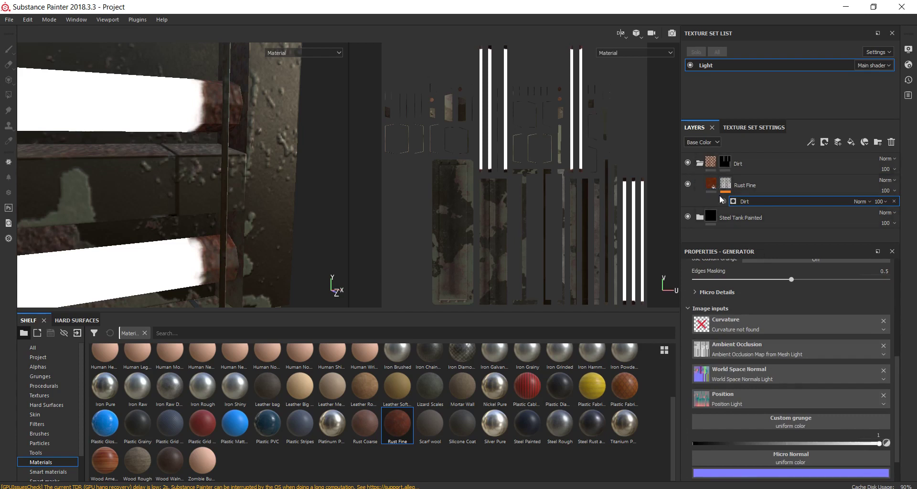
left_click(699, 163)
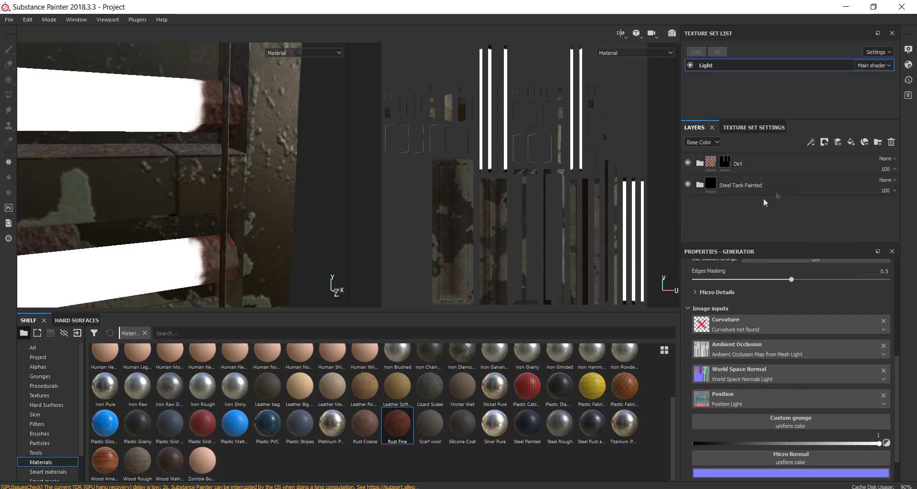
left_click(699, 185)
mouse_move(711, 205)
left_mouse_down()
mouse_move(721, 177)
mouse_move(711, 173)
left_mouse_up()
left_click(700, 207)
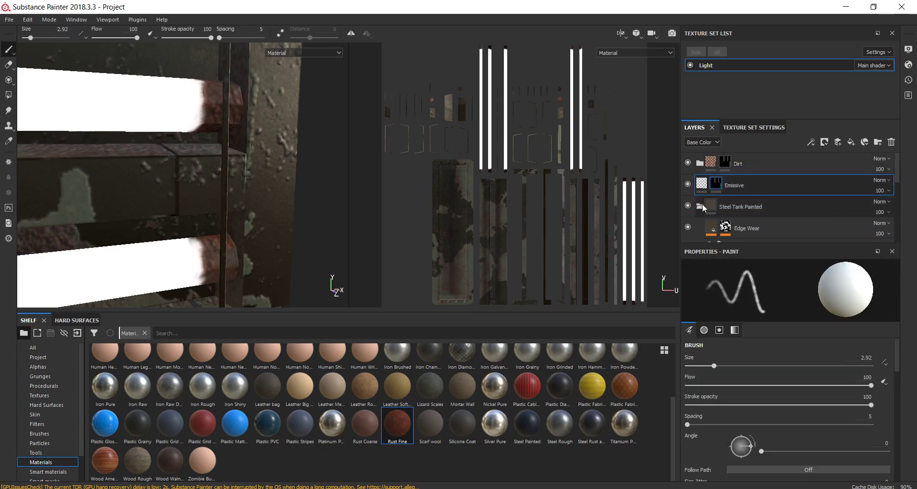
left_click_drag(712, 183, 713, 187)
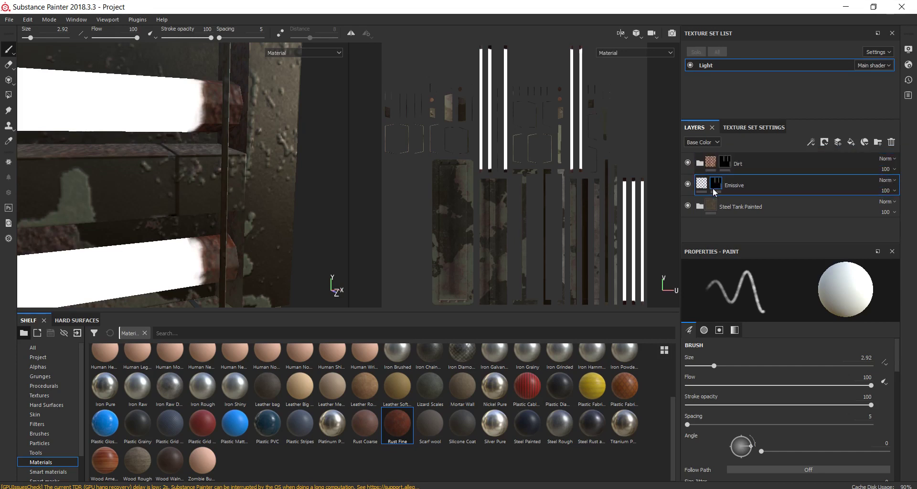
Try Rust Fine's emissive channel on and off, leaving it off, and select its mask
left_click(700, 163)
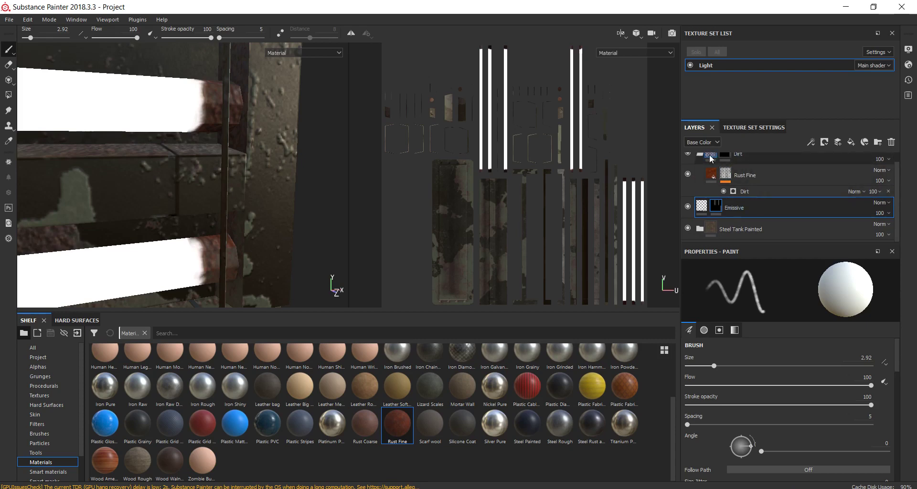
left_click(712, 175)
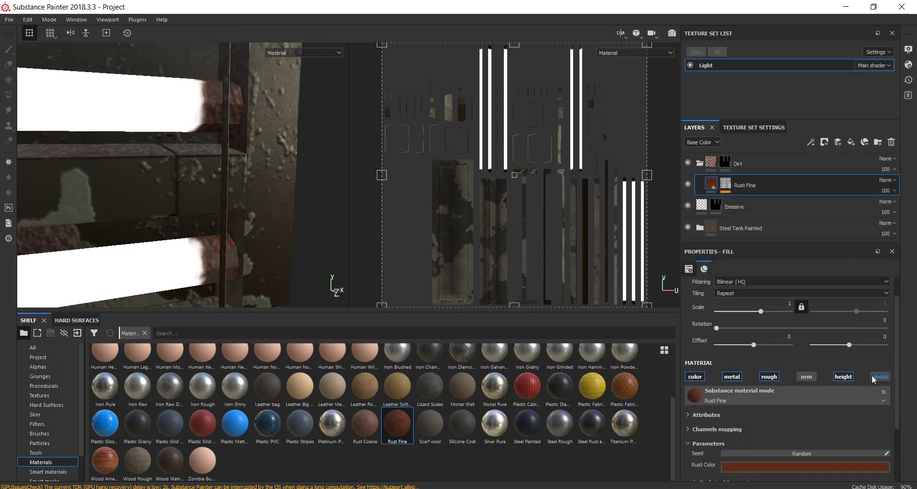
left_click(872, 379)
scroll(266, 171, "down", 5)
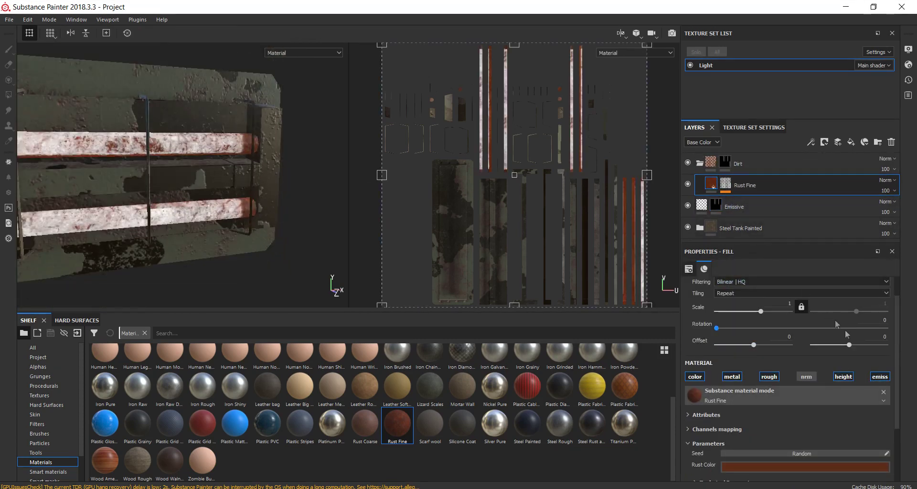
left_click(884, 379)
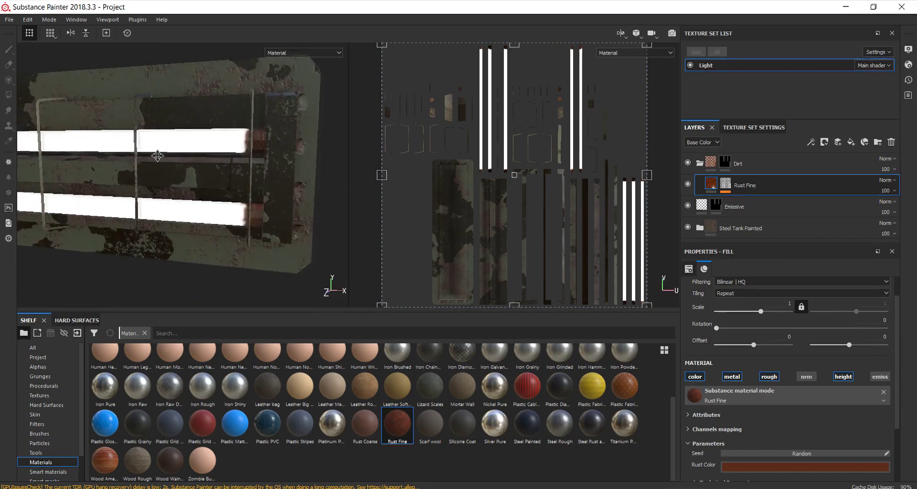
left_click(726, 186)
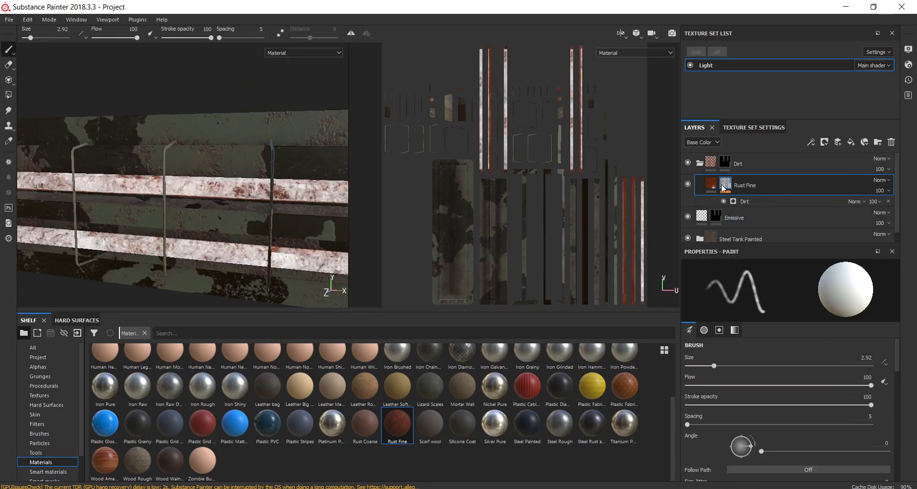
left_click(734, 202)
Adjust the rust mask's Dirt generator to Dirt Level 0.79 and Dirt Contrast 0.74
scroll(810, 294, "up", 3)
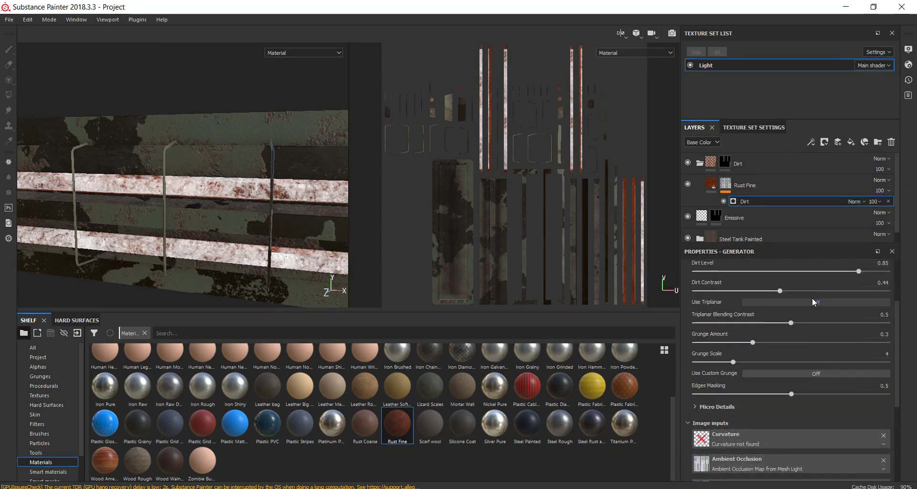
scroll(812, 298, "up", 3)
left_click_drag(859, 357, 761, 359)
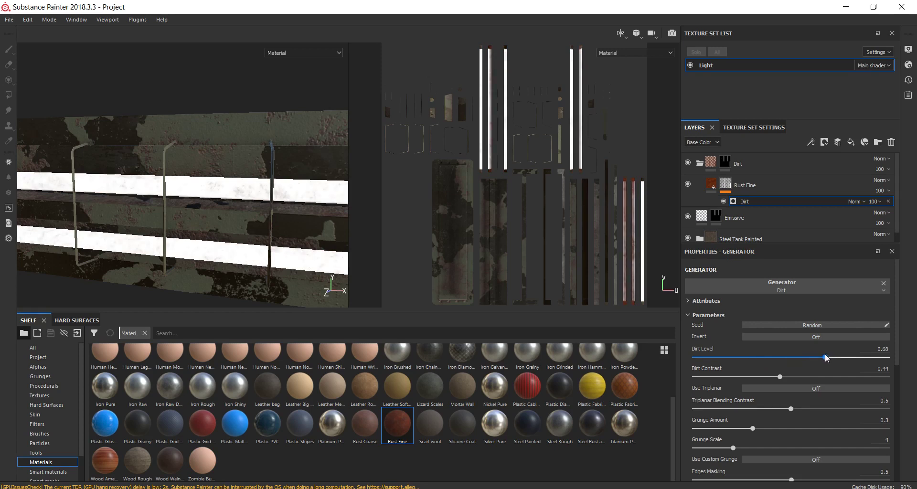
left_click_drag(832, 356, 822, 358)
left_click_drag(780, 376, 826, 377)
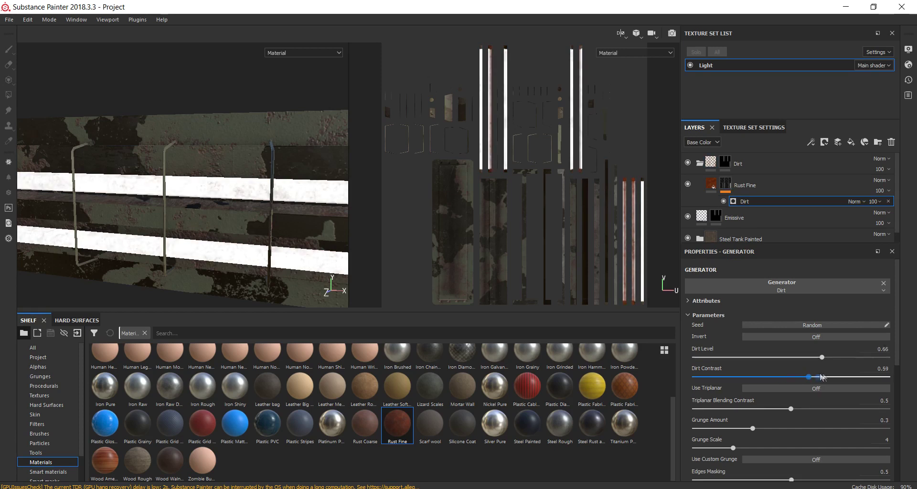
left_click_drag(744, 379, 700, 378)
mouse_move(797, 376)
left_mouse_down()
mouse_move(853, 367)
mouse_move(845, 357)
left_mouse_up()
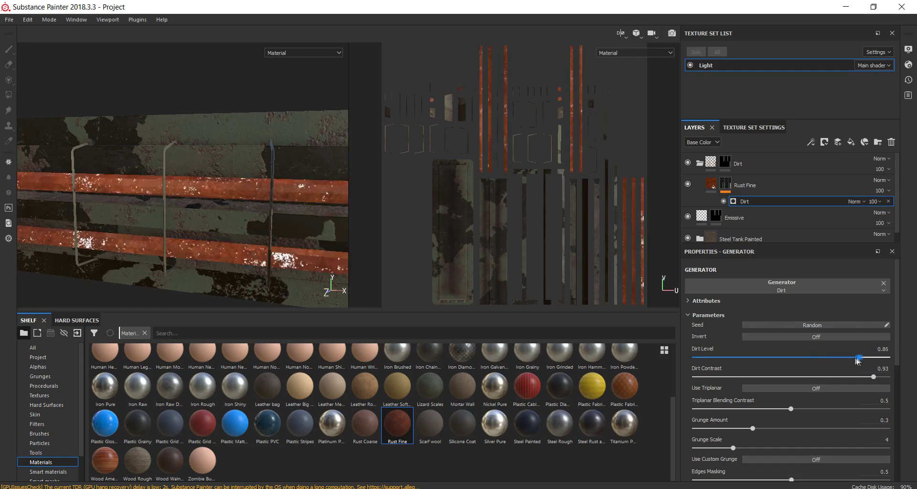
mouse_move(846, 362)
left_mouse_down()
mouse_move(796, 378)
mouse_move(807, 380)
left_mouse_up()
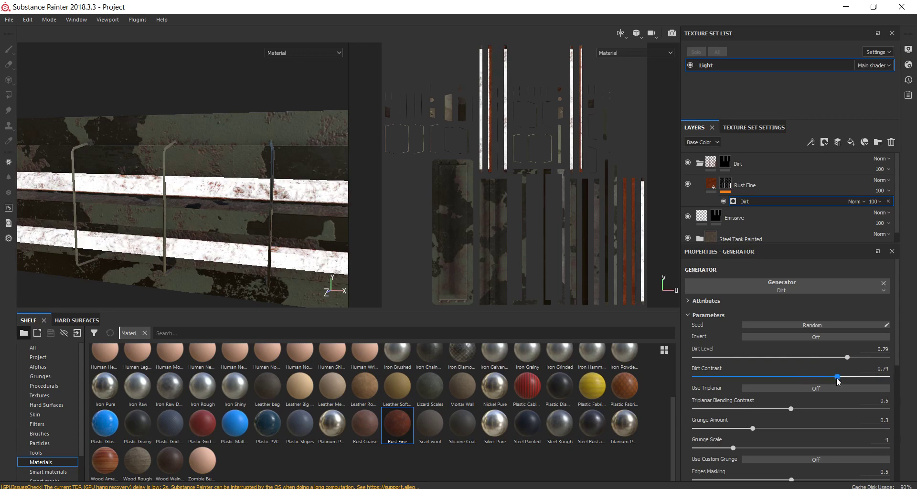
scroll(287, 214, "down", 5)
mouse_move(286, 205)
left_mouse_down("alt")
mouse_move(247, 193)
mouse_move(282, 174)
mouse_move(303, 193)
left_mouse_up("alt")
scroll(283, 172, "up", 3)
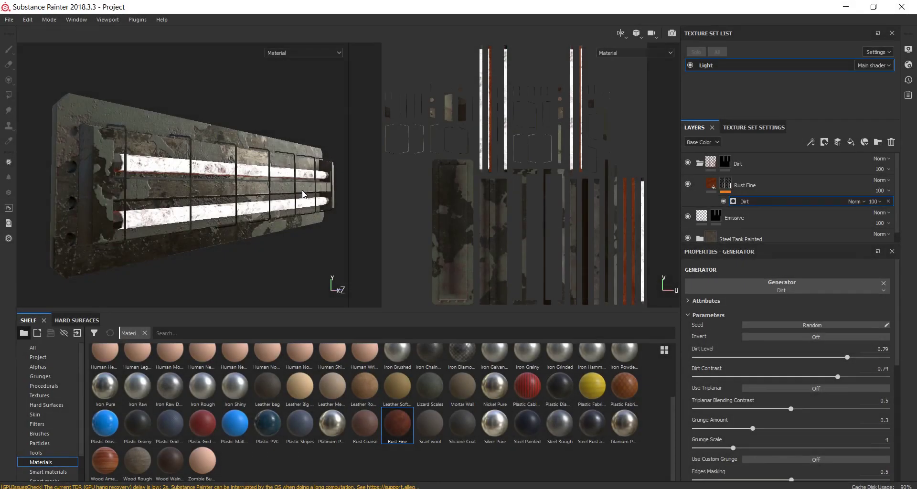
Hide all panels with Tab and orbit the rusted, glowing lamp to review it
mouse_move(302, 194)
left_mouse_down("alt")
mouse_move(181, 183)
mouse_move(217, 199)
left_mouse_up("alt")
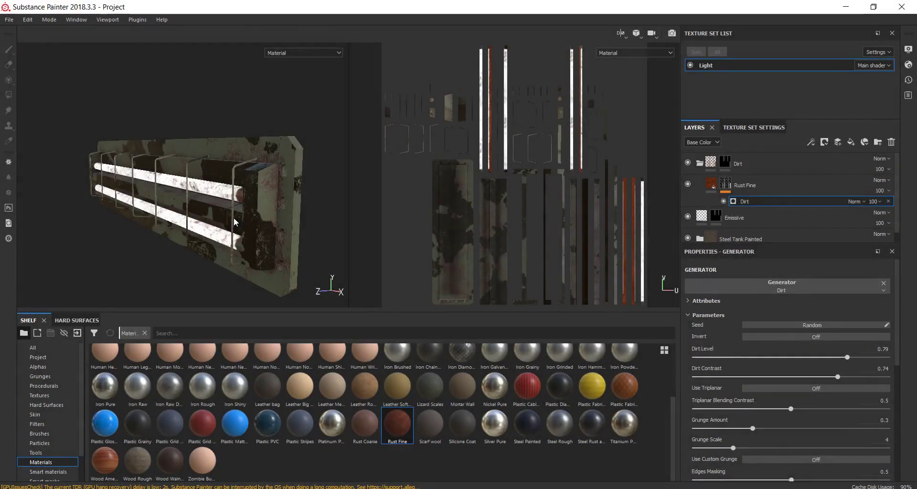
mouse_move(233, 216)
left_mouse_down("alt")
mouse_move(301, 176)
mouse_move(179, 237)
mouse_move(205, 164)
mouse_move(241, 143)
mouse_move(175, 147)
mouse_move(232, 158)
mouse_move(68, 225)
mouse_move(276, 188)
mouse_move(246, 188)
mouse_move(281, 165)
left_mouse_up("alt")
scroll(245, 183, "down", 3)
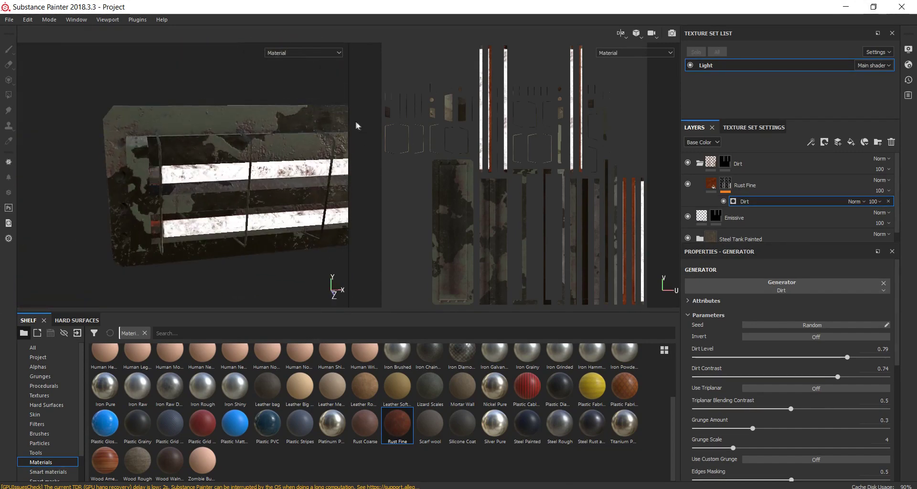
key("Tab")
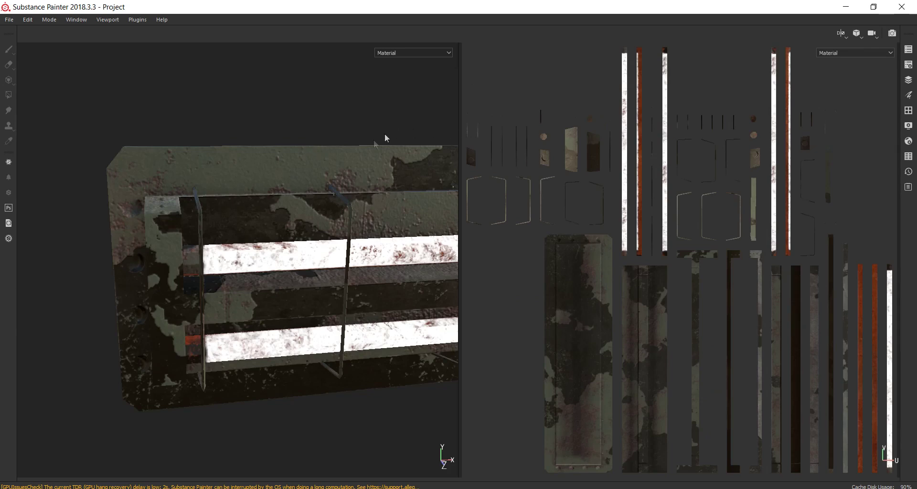
mouse_move(202, 102)
left_mouse_down("alt")
mouse_move(245, 94)
mouse_move(230, 231)
mouse_move(333, 265)
mouse_move(173, 266)
mouse_move(333, 248)
left_mouse_up("alt")
scroll(229, 232, "down", 2)
mouse_move(333, 248)
right_mouse_down("shift")
mouse_move(385, 268)
mouse_move(354, 243)
mouse_move(385, 272)
mouse_move(370, 271)
right_mouse_up("shift")
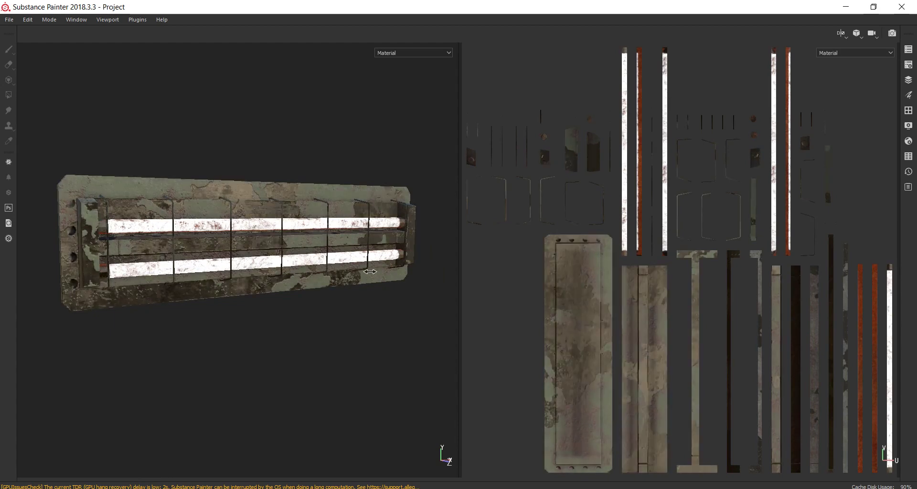